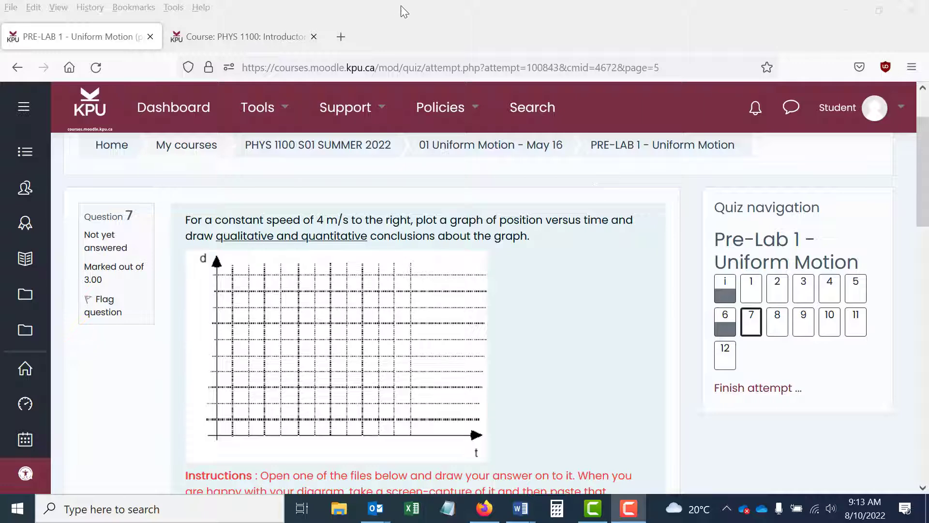
- Switch to the PHYS 1100 course page and expand the LAB SCHEDULE / HAND-OUTS section
click(260, 36)
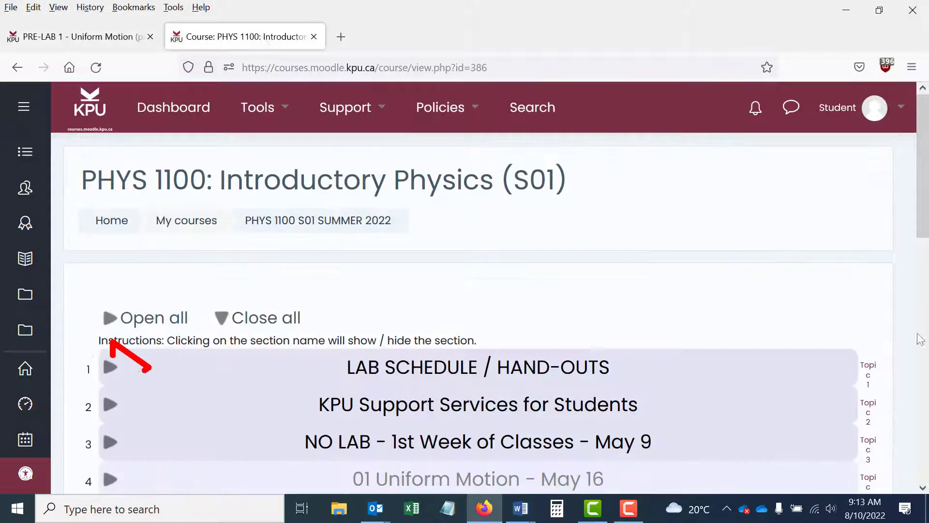
click(740, 370)
scroll(739, 372, down, 2)
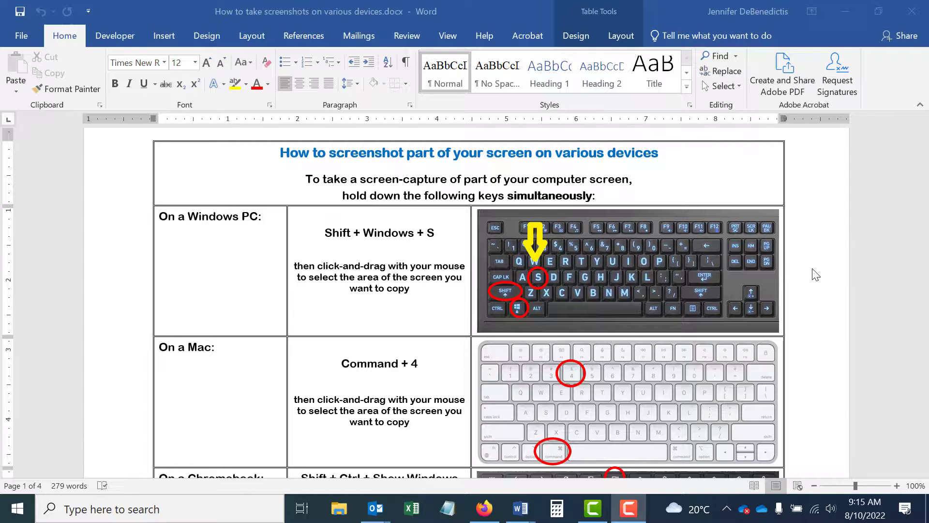
- Paste a partial screenshot of the Windows and Mac keyboard pictures into a blank Word document and discard that document
key(shift+super+s)
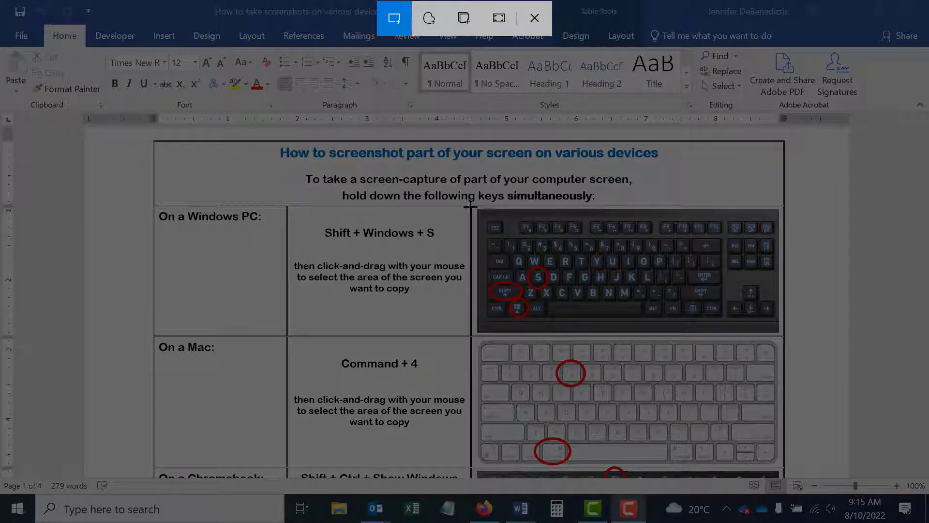
drag(478, 208, 780, 469)
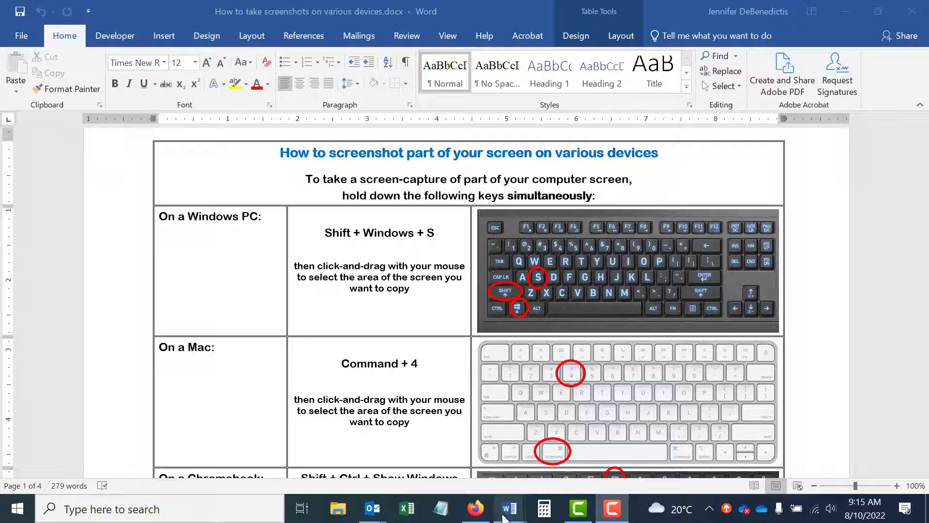
mouse_move(504, 515)
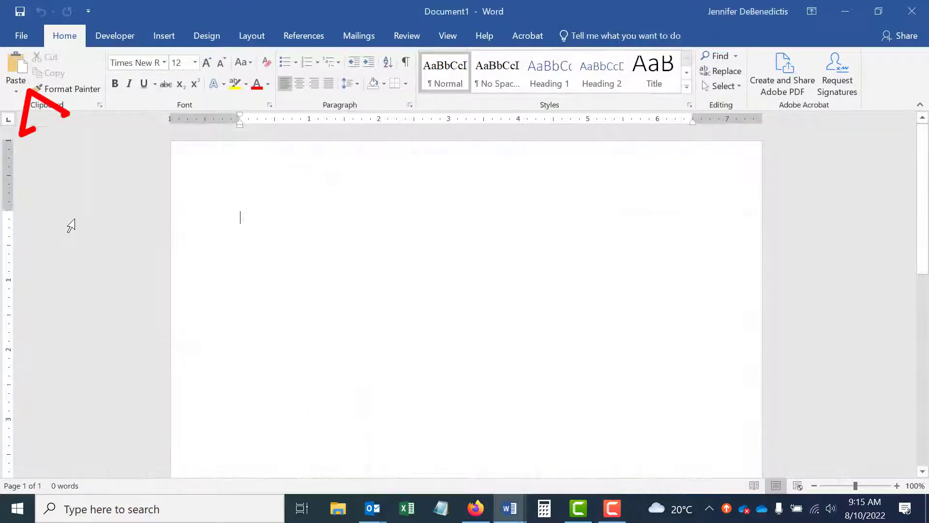
key(ctrl+v)
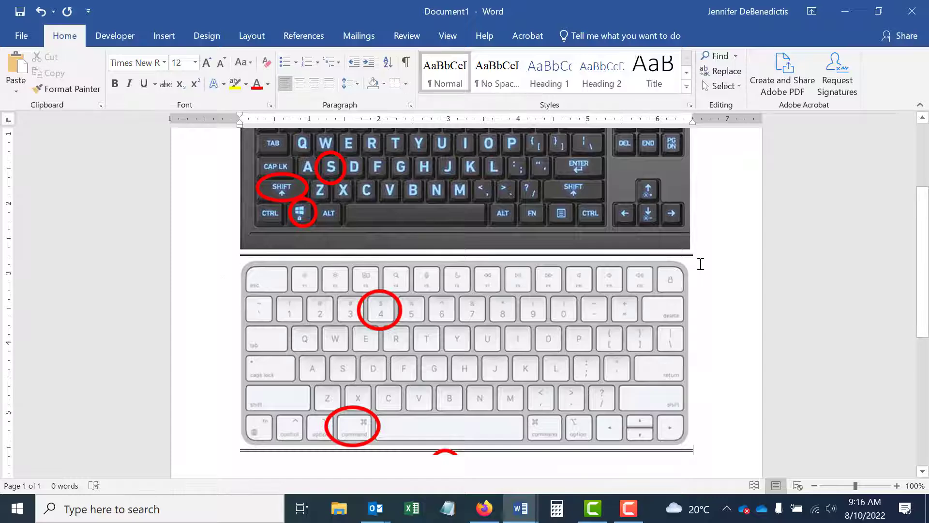
key(ctrl+w)
click(471, 282)
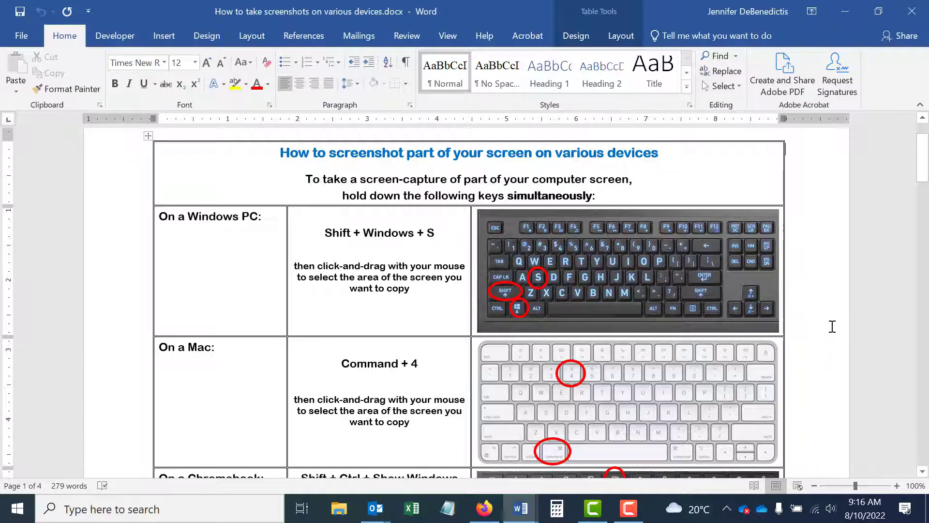
- Review the screenshot instructions for Mac, Chromebook, Android tablet and iPad in the document
scroll(831, 323, down, 5)
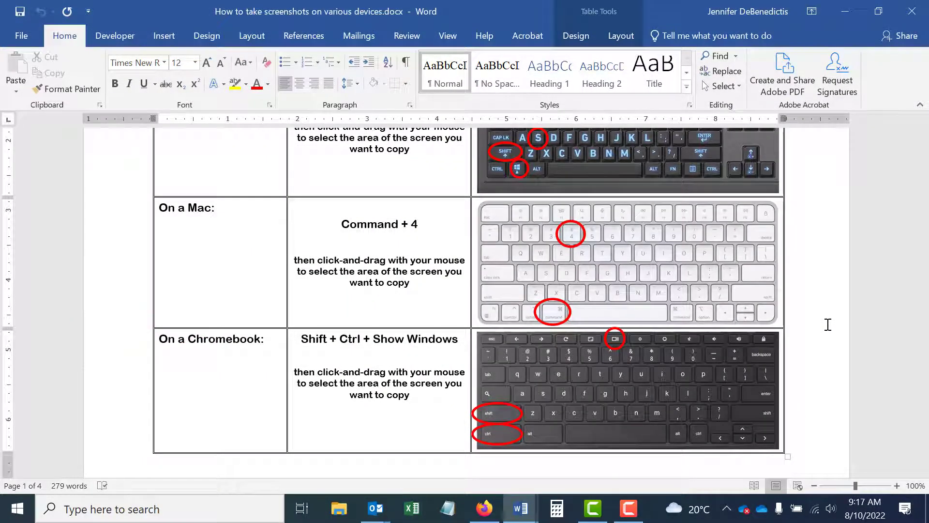
scroll(828, 324, down, 10)
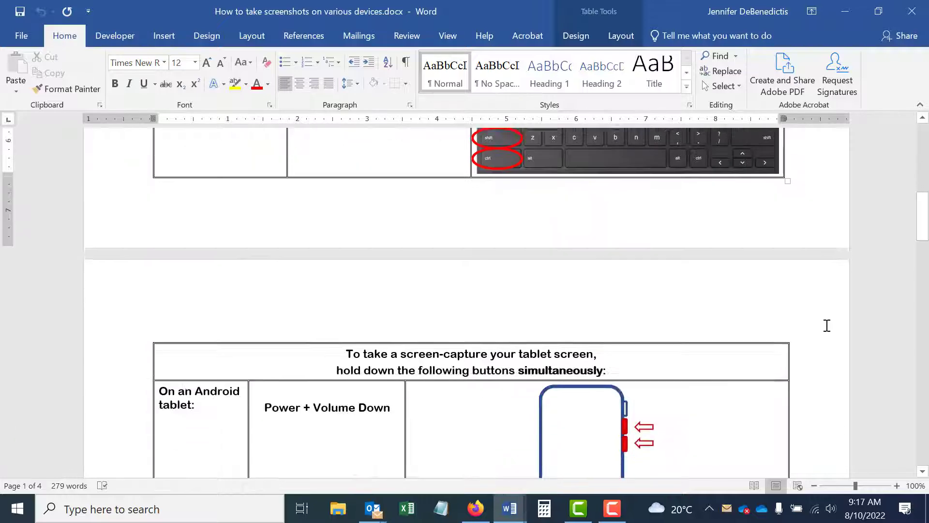
scroll(827, 325, down, 1)
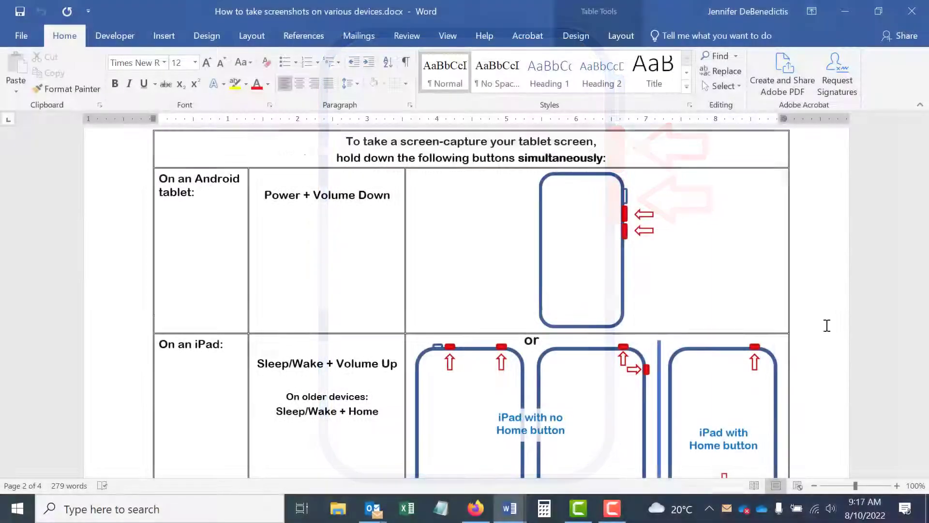
scroll(825, 326, down, 5)
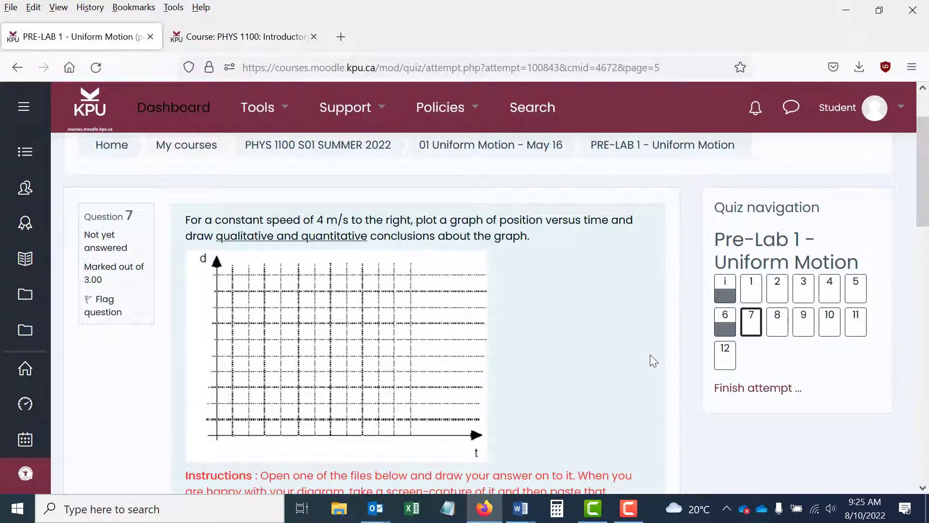
- Place the cursor below the screen-capture prompt in Question 7's answer window on the pre-lab quiz page
scroll(650, 355, down, 7)
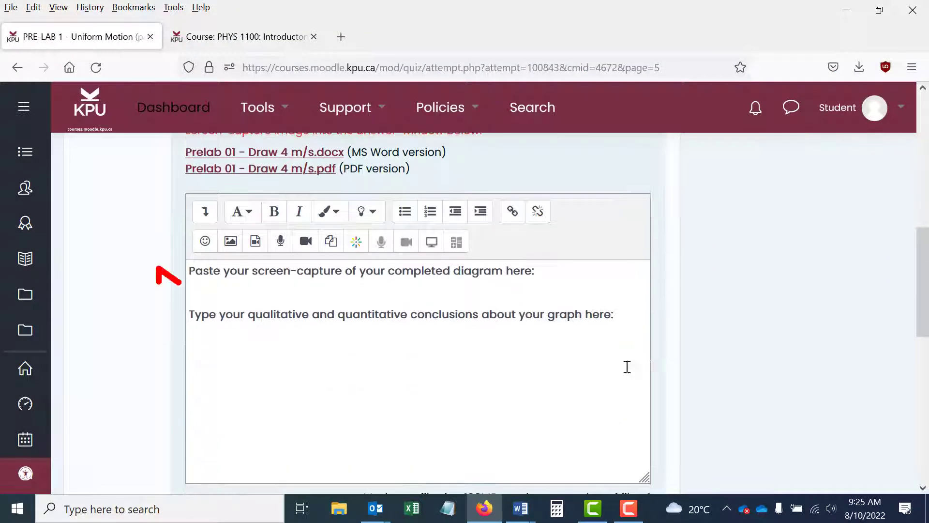
click(254, 305)
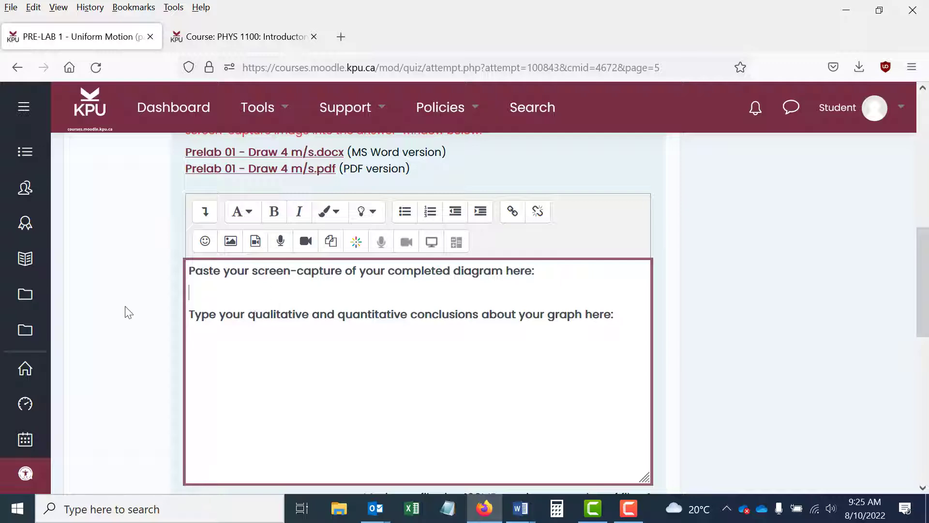
scroll(121, 312, up, 5)
scroll(121, 313, up, 3)
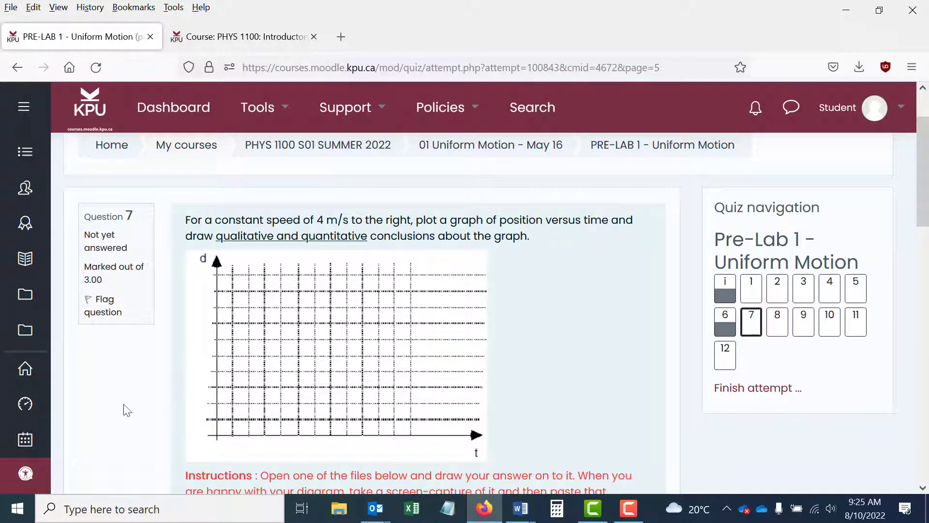
- Open the MS Word version of the Prelab 01 - Draw 4 m/s file from Question 7 and enable editing
scroll(125, 410, down, 2)
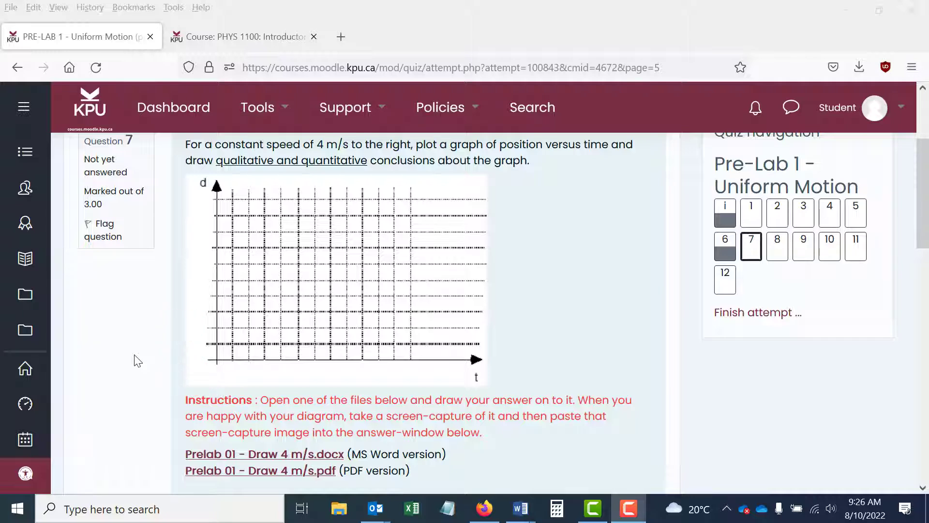
scroll(146, 363, down, 2)
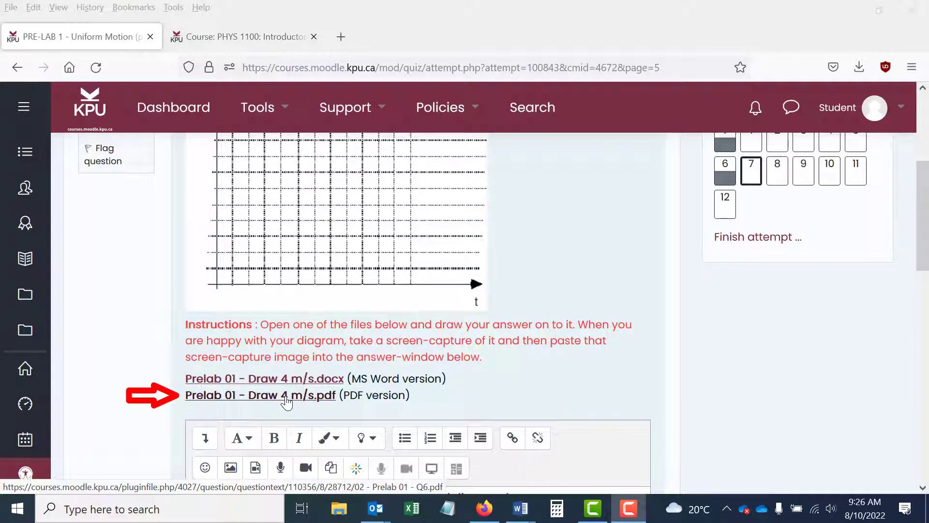
click(265, 381)
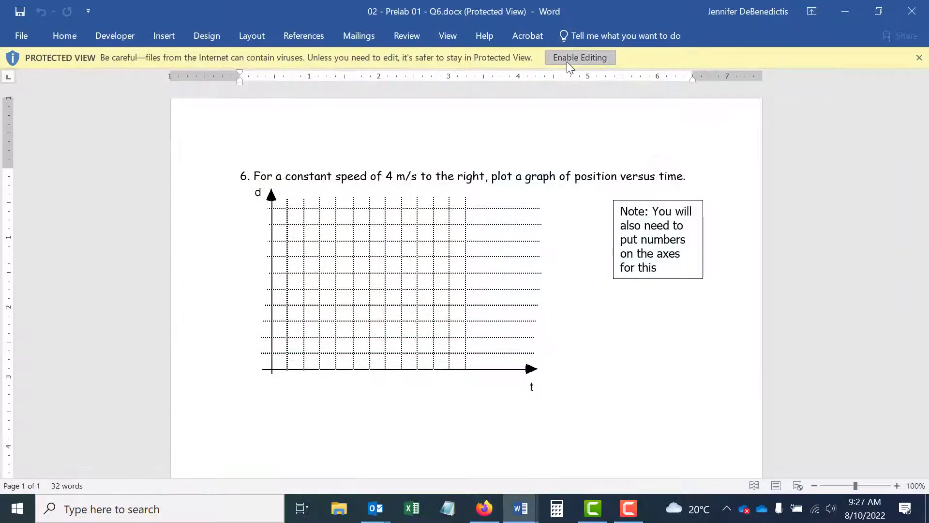
click(567, 62)
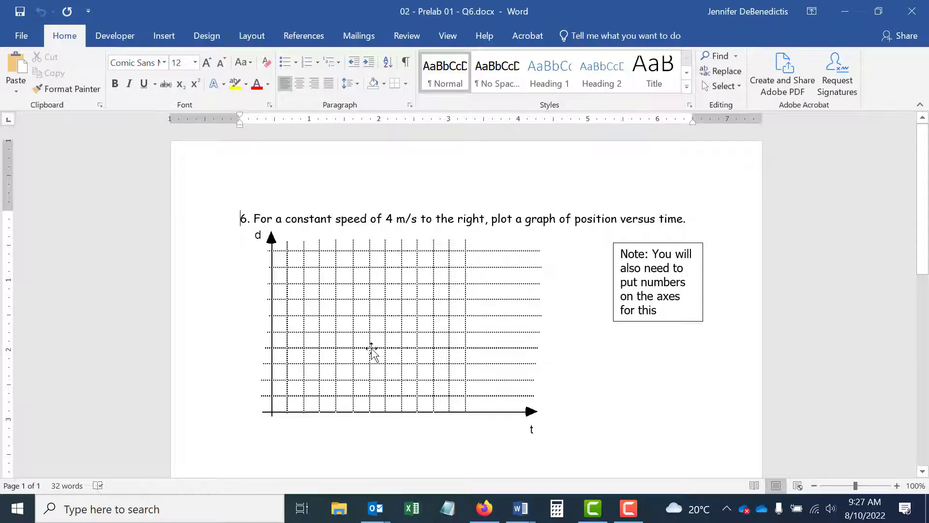
- Draw a straight line shape rising from the graph's origin area across the grid, about 3.19" wide and 1.9" high
click(378, 339)
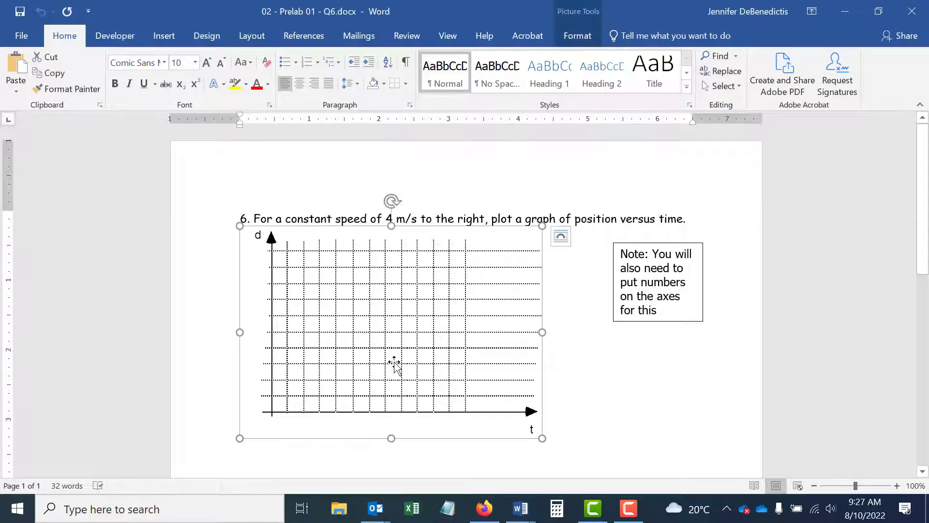
click(163, 37)
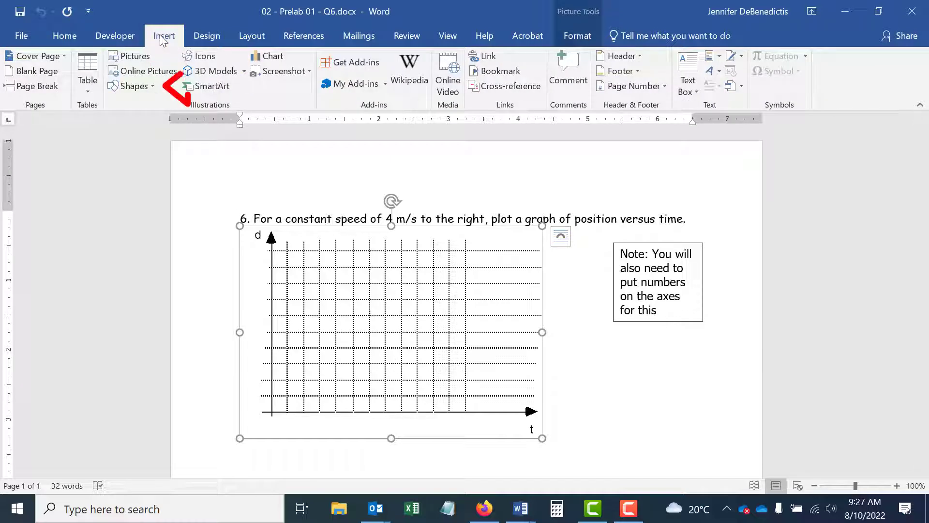
click(131, 86)
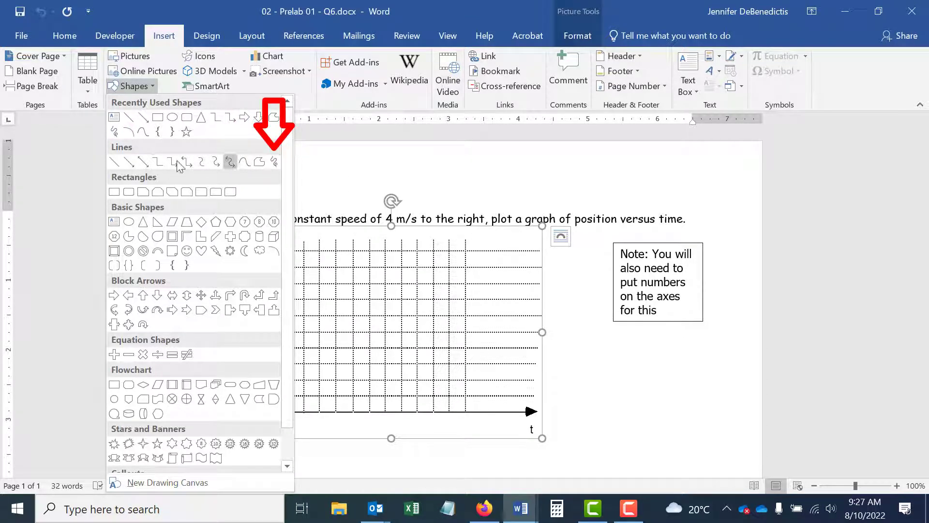
click(114, 163)
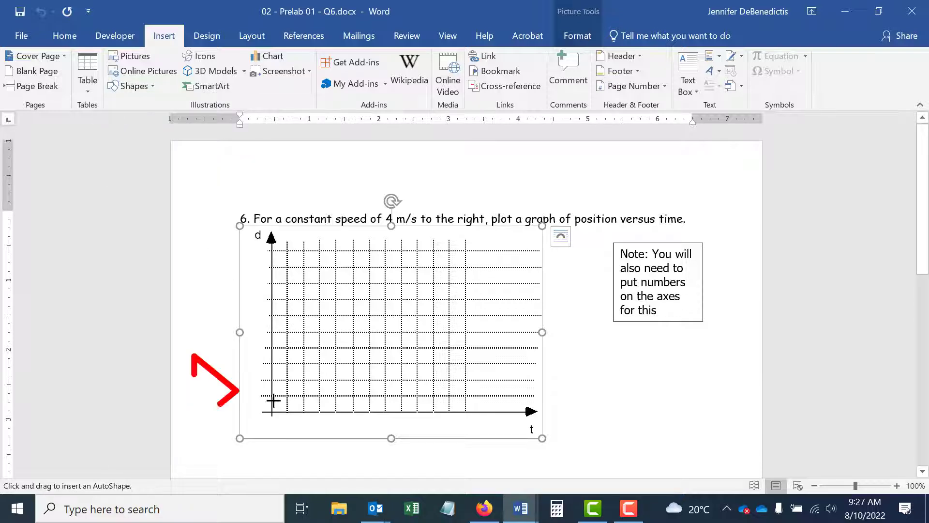
mouse_move(267, 402)
mouse_down()
mouse_move(363, 336)
mouse_move(484, 294)
mouse_move(489, 272)
mouse_up()
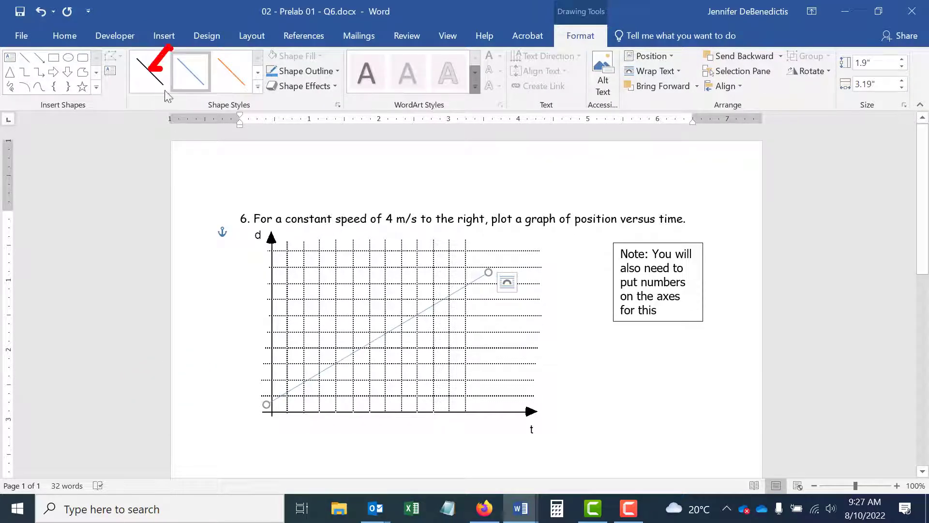
- Draw an S-shaped line with the Curve shape across the graph's grid, about 2.85" wide and 2.15" high
click(164, 35)
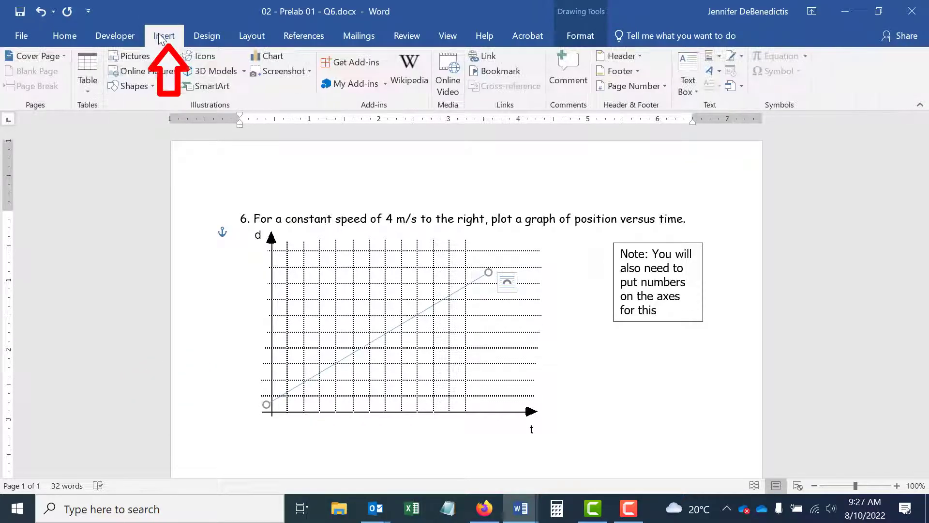
click(134, 85)
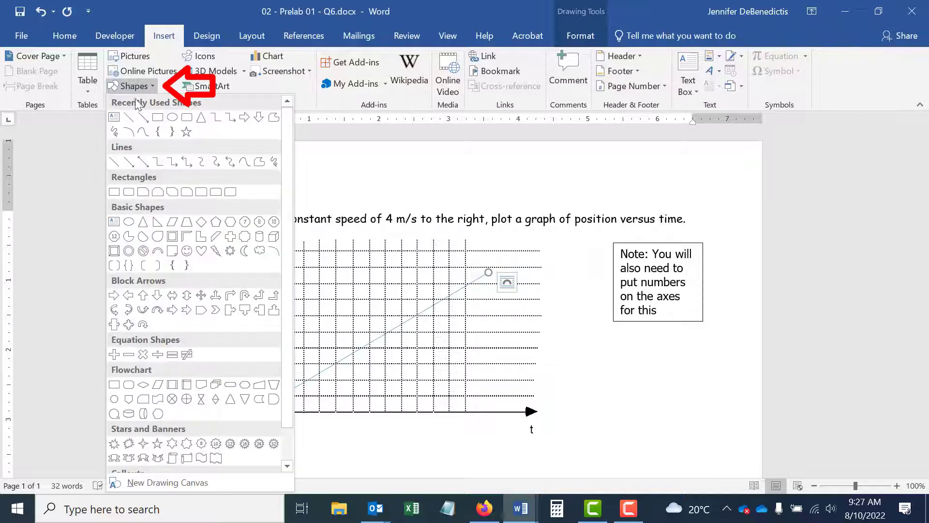
click(243, 164)
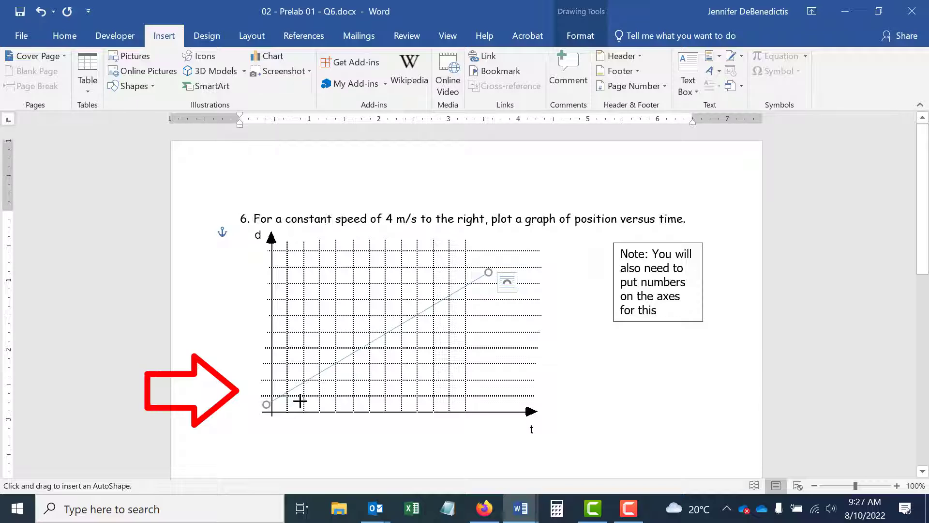
click(300, 401)
click(406, 369)
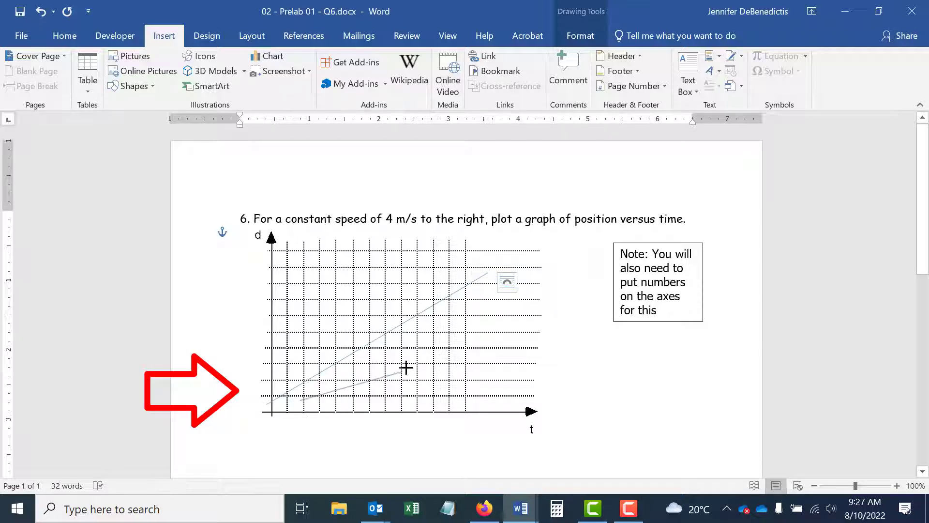
click(453, 277)
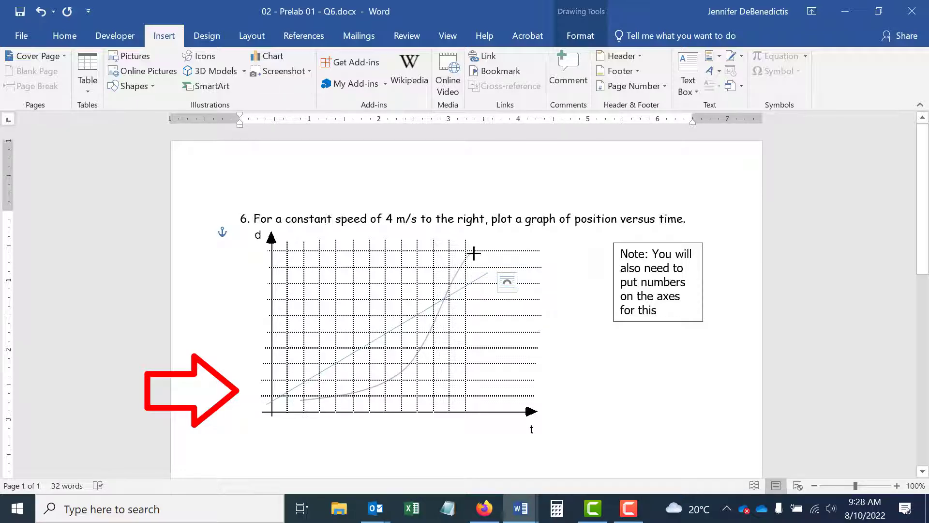
double_click(499, 251)
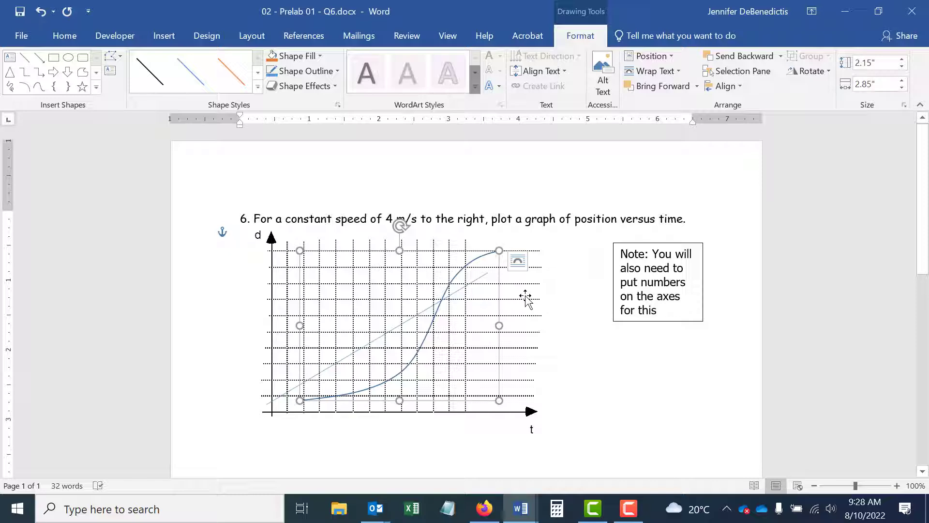
- Draw a wavy freehand line with the Scribble shape across the graph's middle, about 3.19" wide and 1.18" high
click(164, 36)
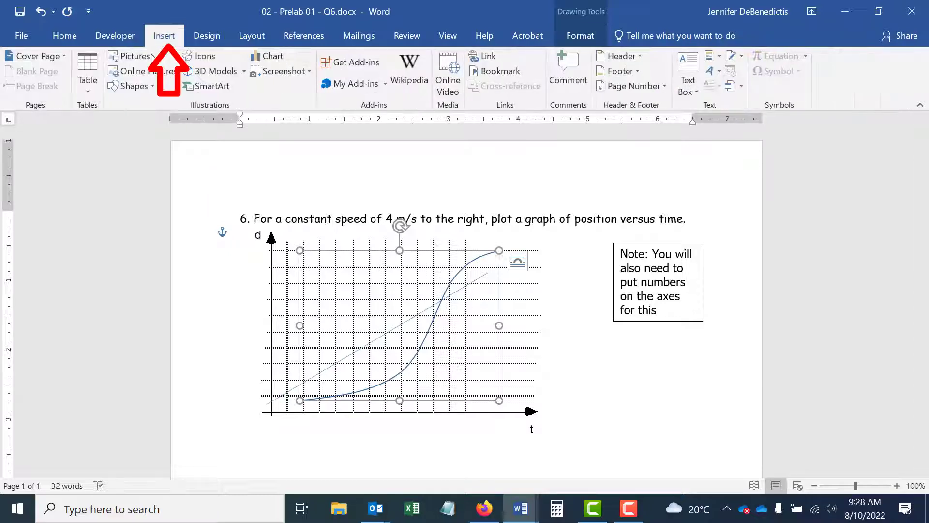
click(135, 90)
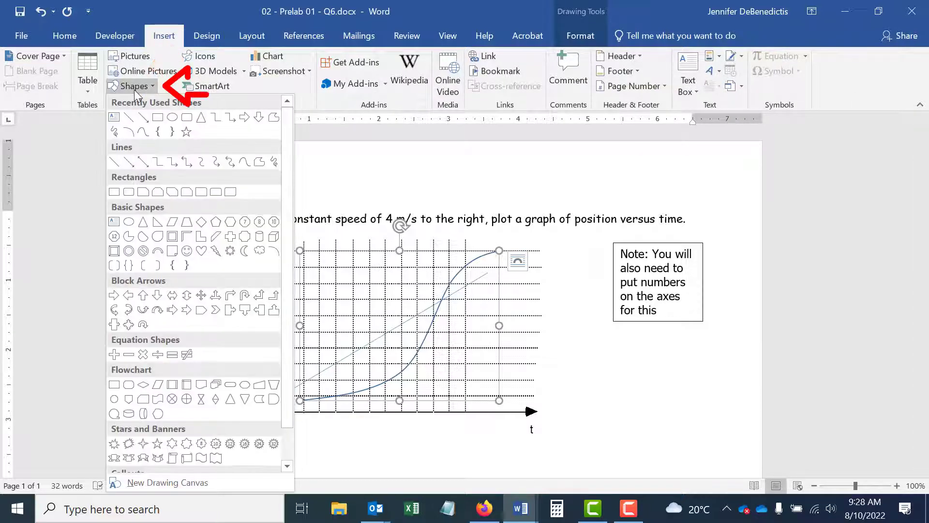
click(274, 164)
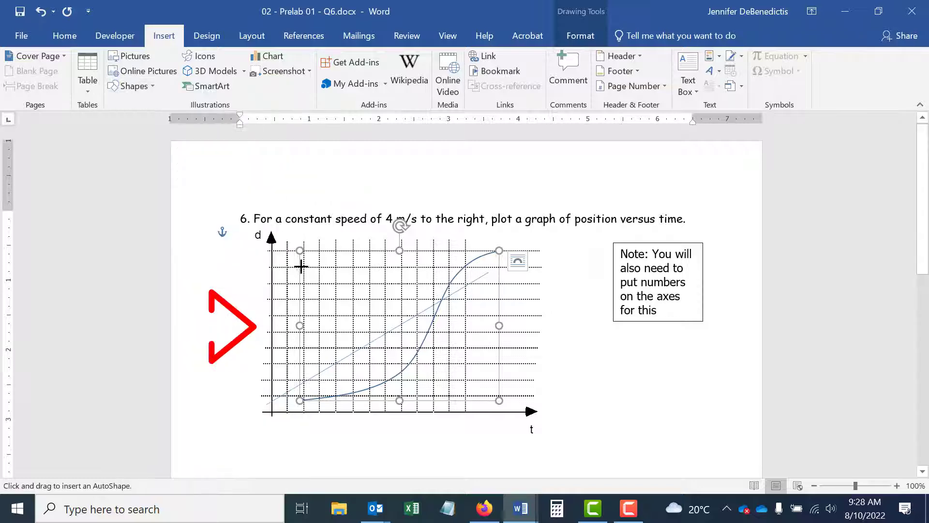
mouse_move(317, 331)
mouse_down()
mouse_move(341, 287)
mouse_move(382, 285)
mouse_move(452, 341)
mouse_move(538, 345)
mouse_move(524, 281)
mouse_move(520, 289)
mouse_up()
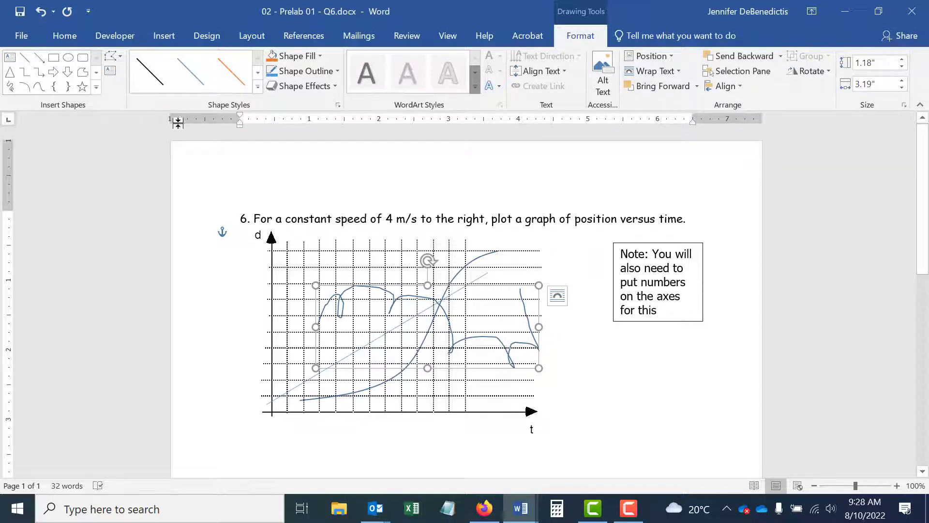
- Insert a small text box containing 1 below the graph's time axis, about 0.29" wide and 0.26" high
click(164, 36)
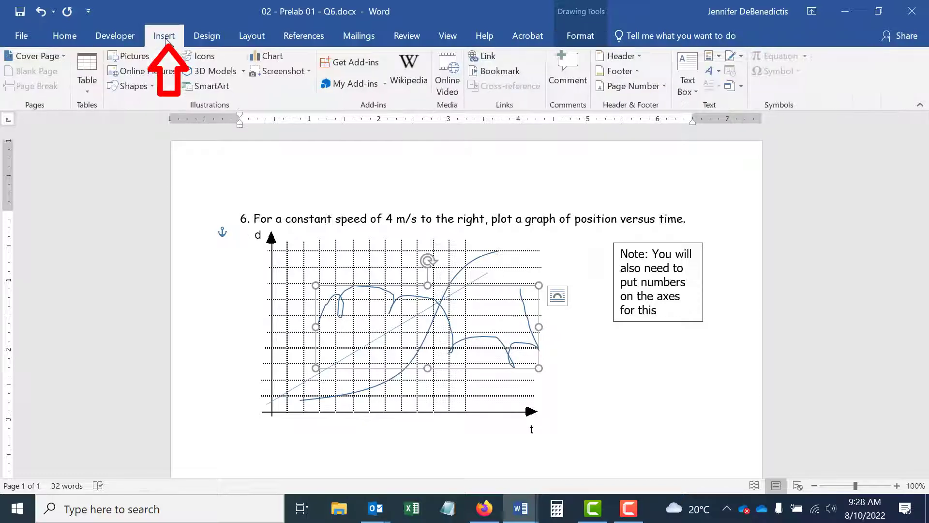
click(139, 92)
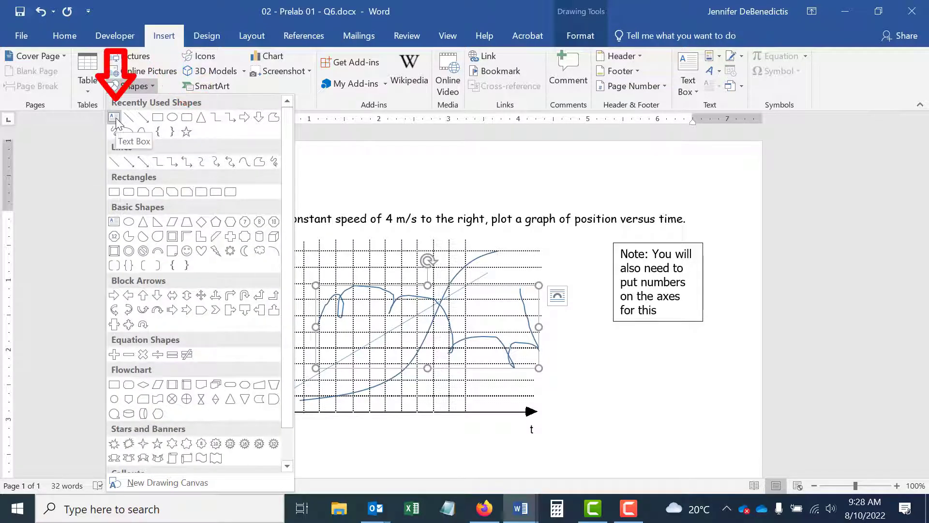
click(115, 118)
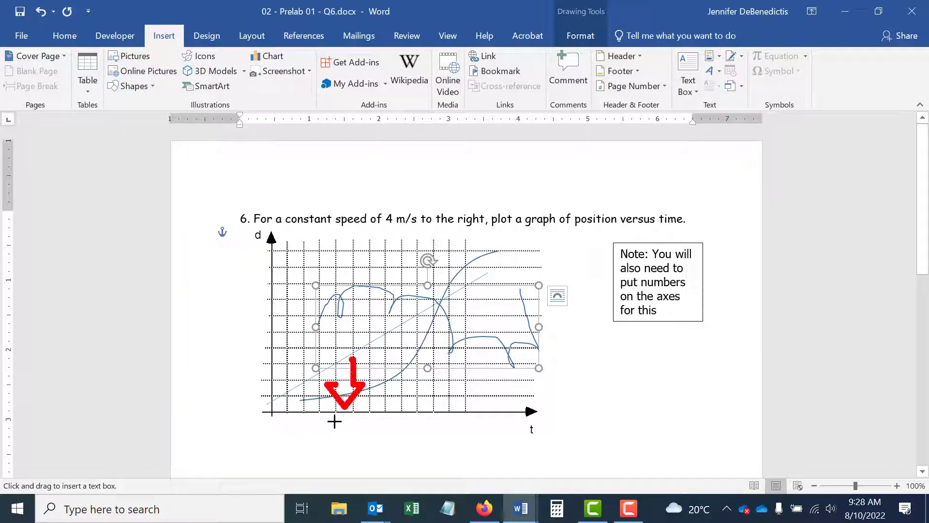
drag(333, 420, 354, 437)
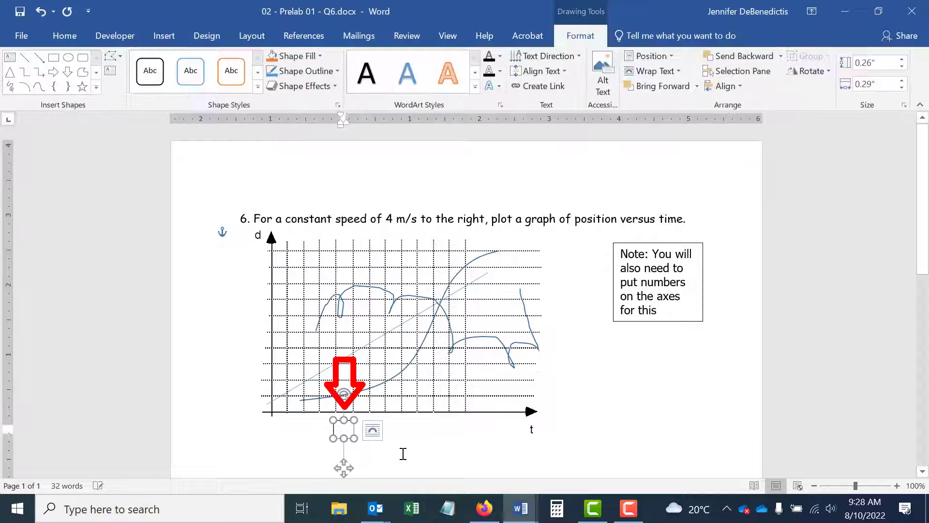
text(1)
- Stretch the graph image slightly downwards and move the "1" text box beneath the second vertical gridline
click(442, 404)
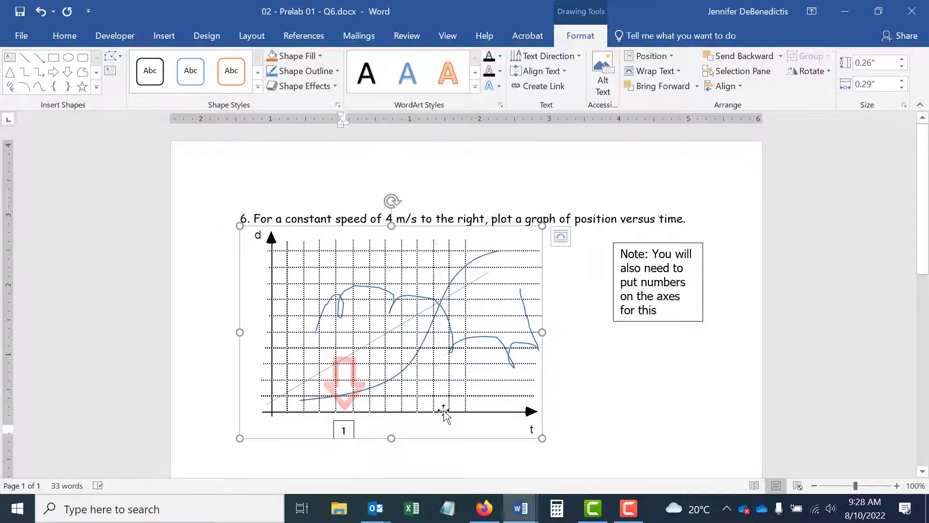
drag(391, 434, 390, 447)
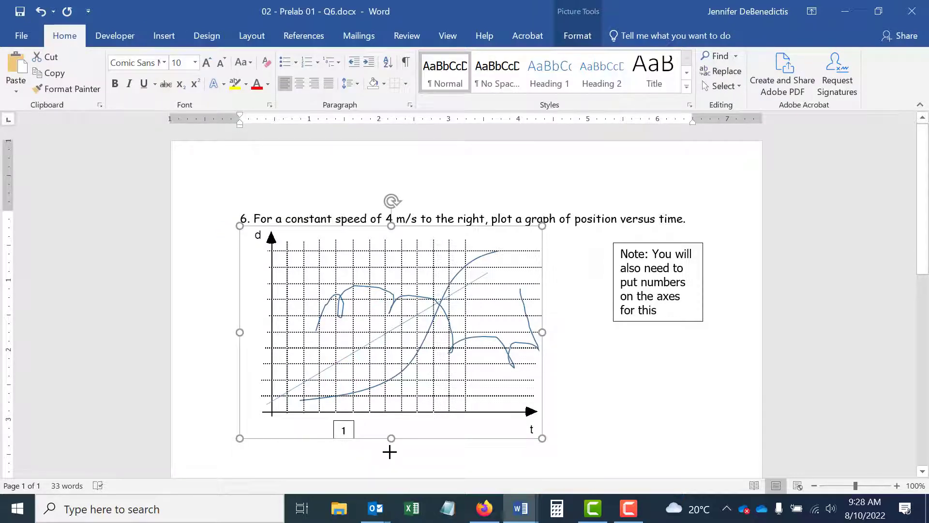
click(355, 434)
drag(354, 434, 307, 437)
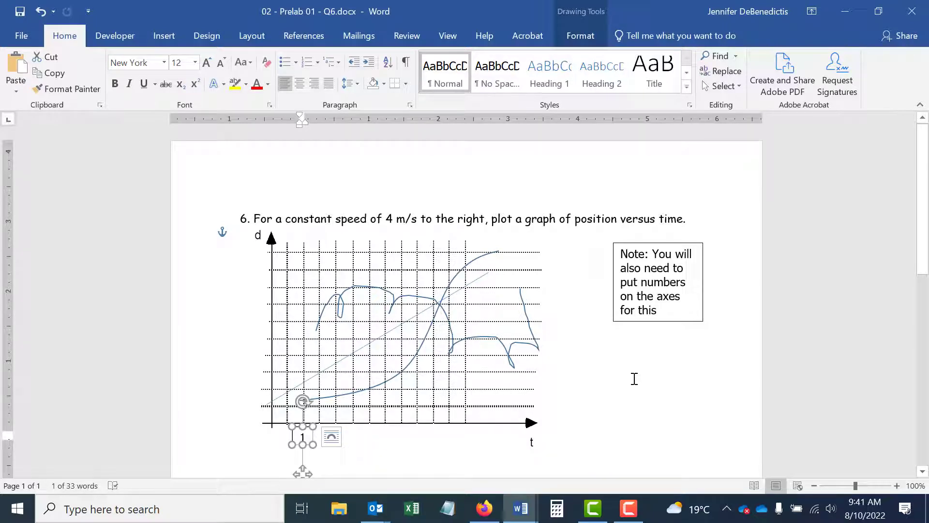
click(634, 379)
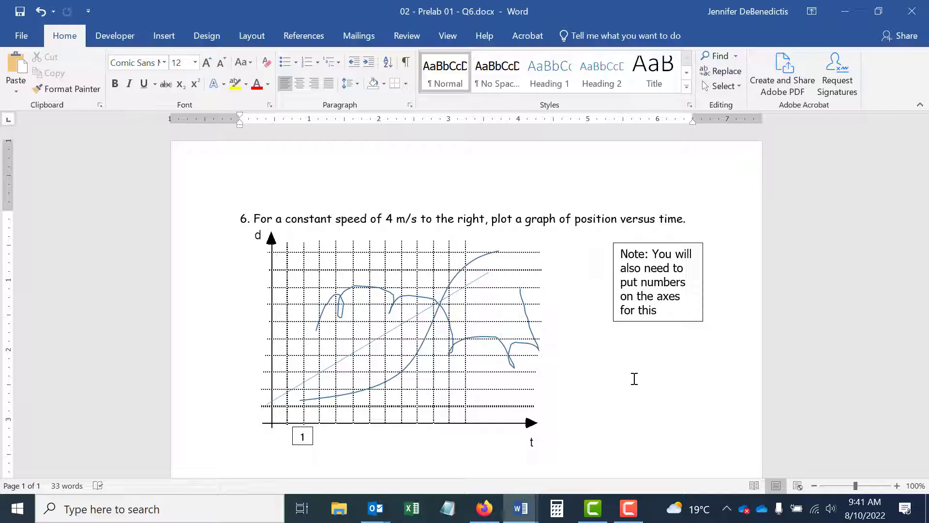
- Capture the whole graph with its axis labels as a rectangular screenshot and paste it into the quiz's diagram answer box in Firefox
key(super+shift+s)
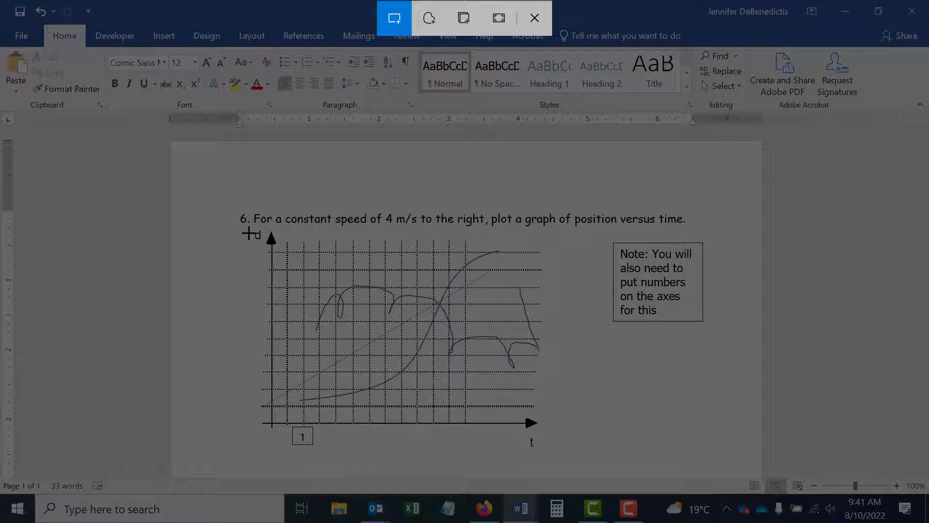
mouse_move(247, 226)
mouse_down()
mouse_move(504, 392)
mouse_move(562, 461)
mouse_up()
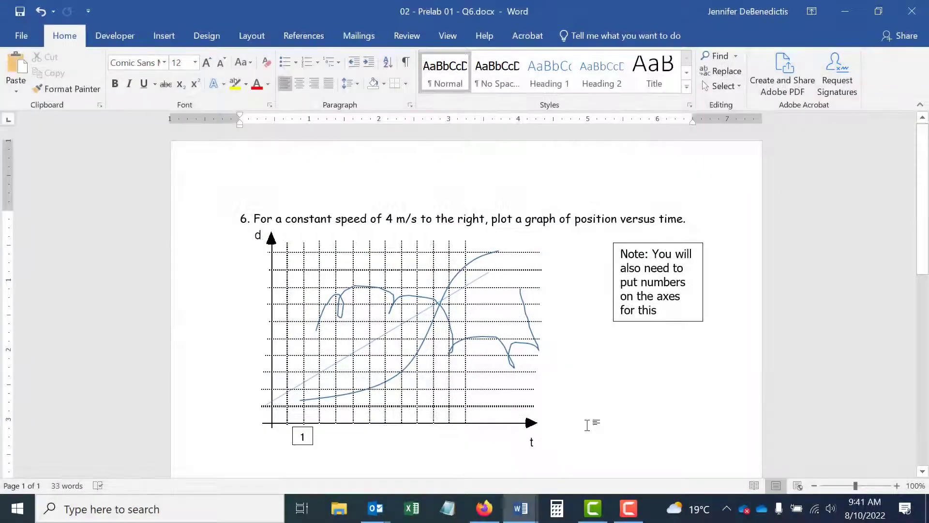
click(484, 507)
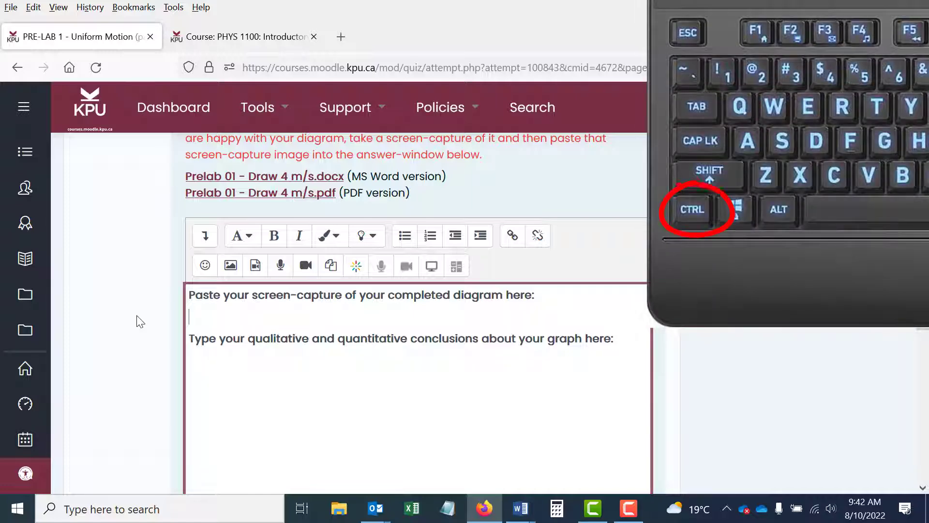
key(ctrl+v)
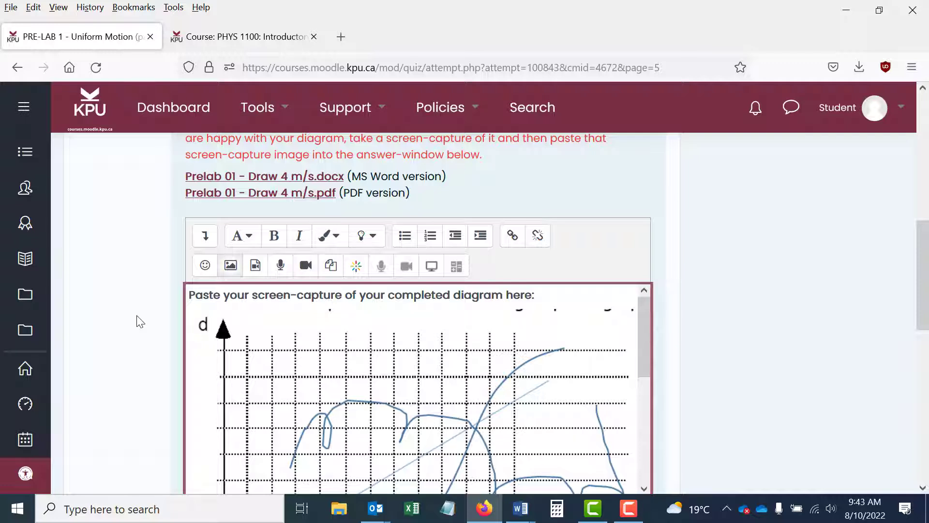
- Examine the pasted graph in the answer box and the file upload area beneath it, comparing with the Word document
scroll(140, 320, down, 5)
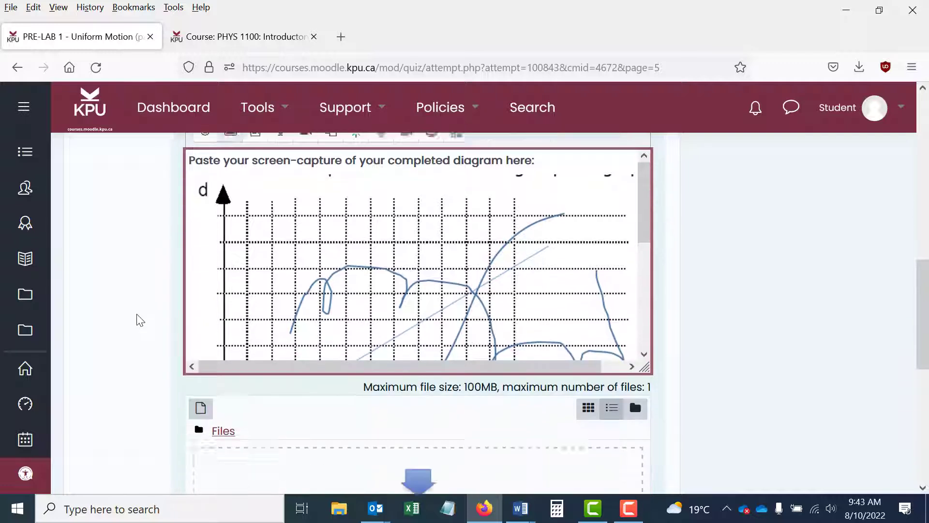
scroll(140, 320, down, 1)
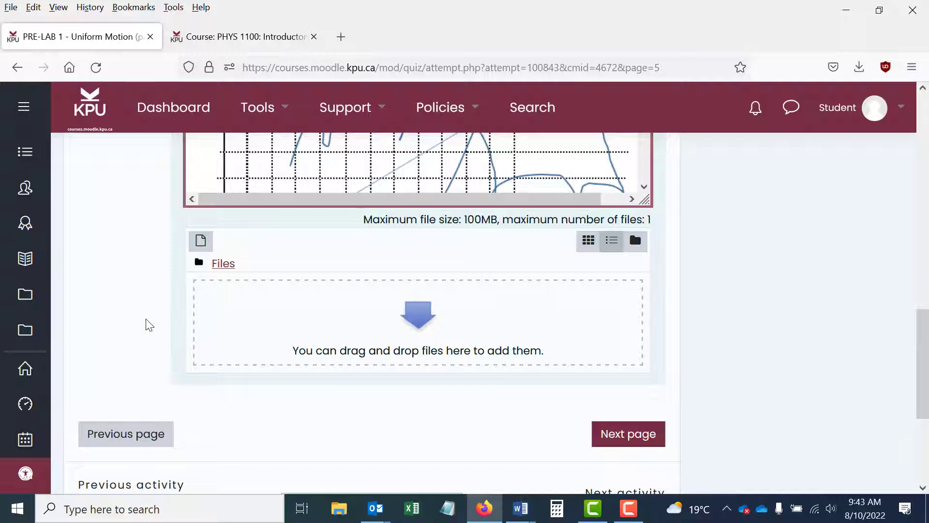
scroll(149, 324, up, 4)
click(383, 361)
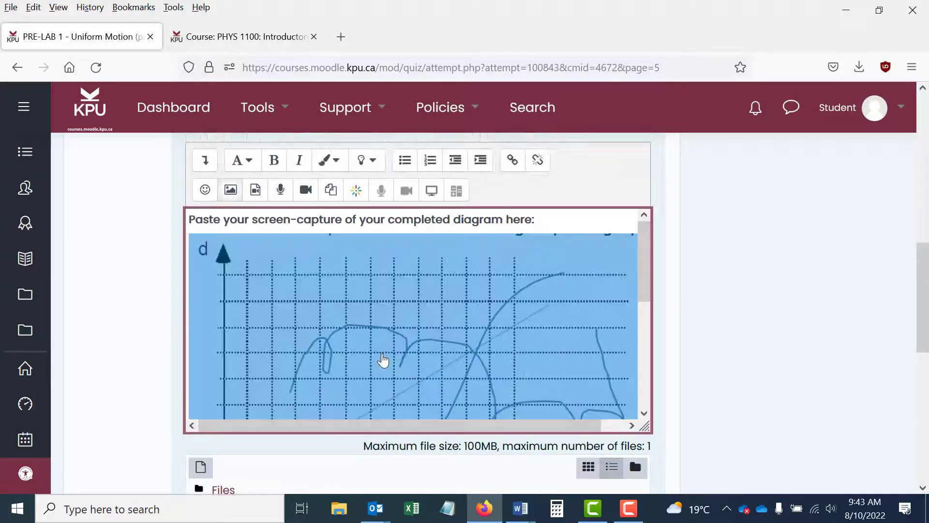
click(135, 332)
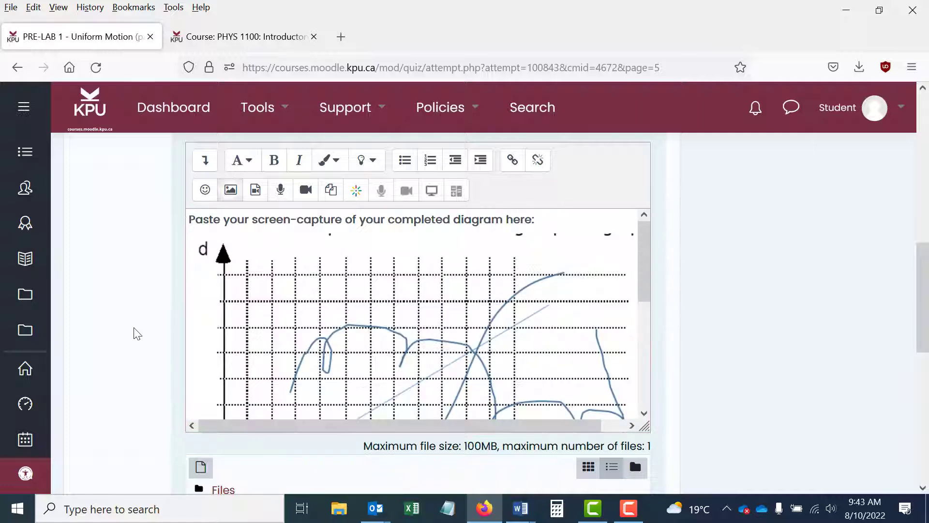
scroll(135, 332, down, 5)
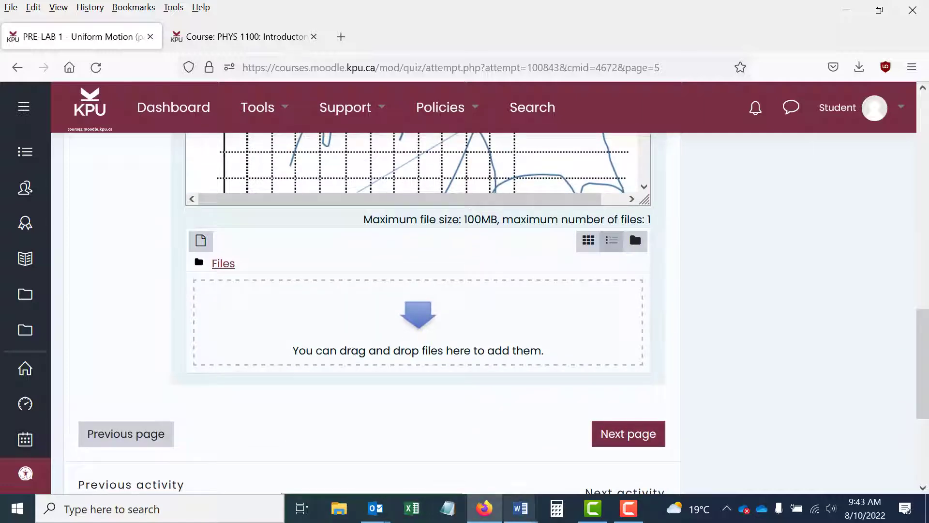
click(520, 508)
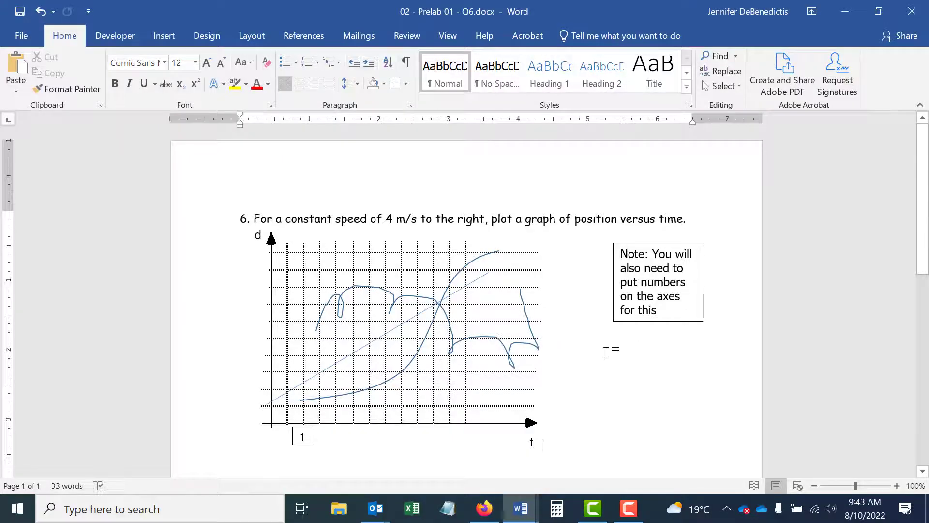
click(484, 508)
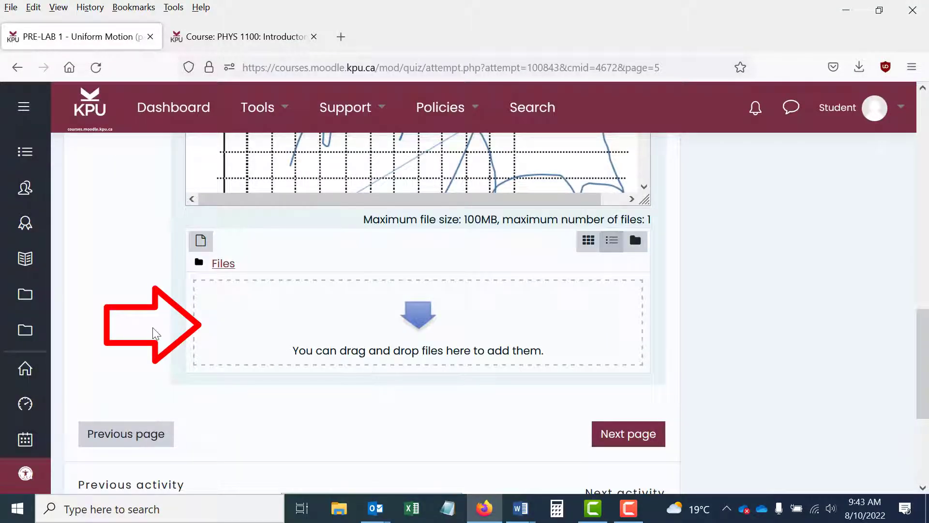
scroll(152, 327, up, 3)
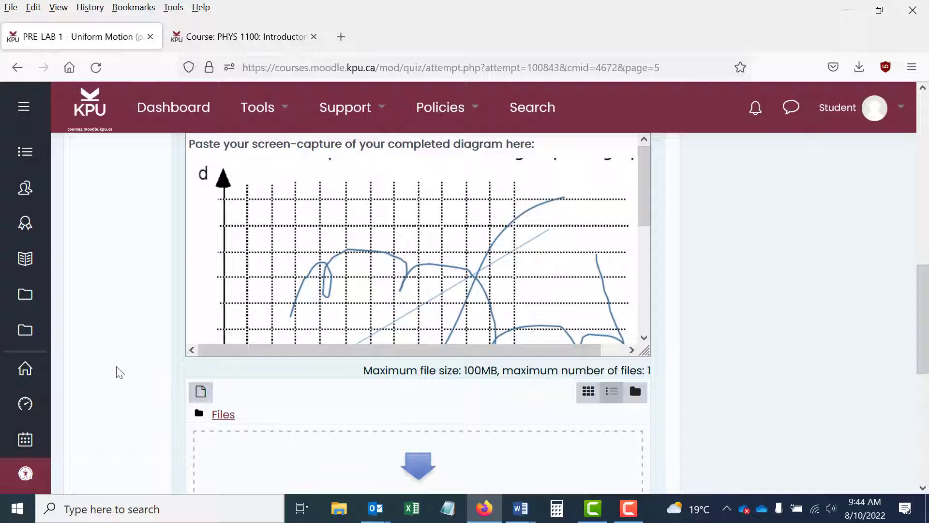
scroll(120, 373, down, 2)
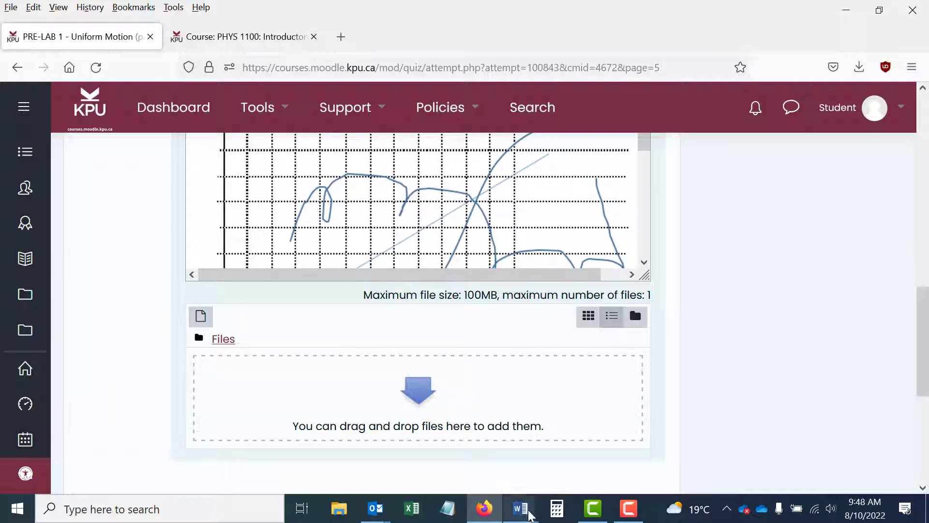
- Switch to "How to take screenshots on various devices.docx" in Word and read the paste instructions for computers and tablets
mouse_move(529, 514)
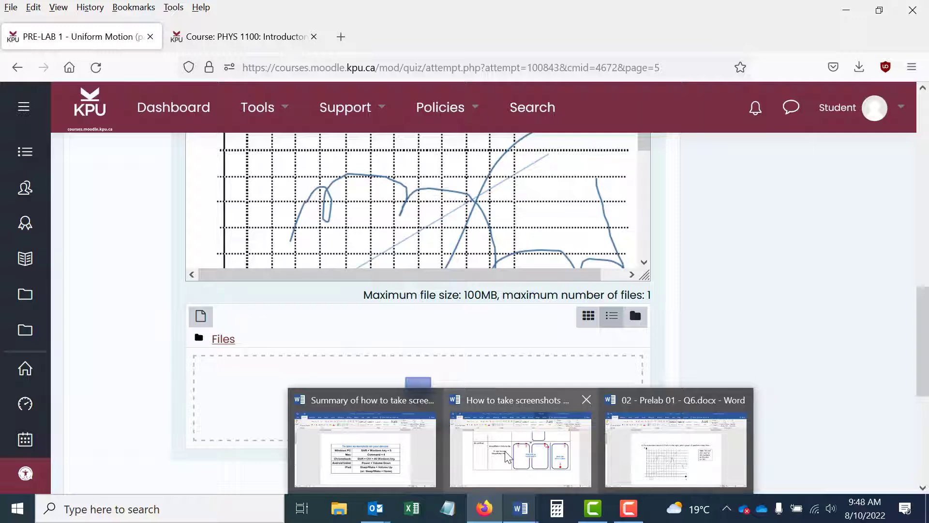
click(507, 455)
scroll(574, 455, down, 5)
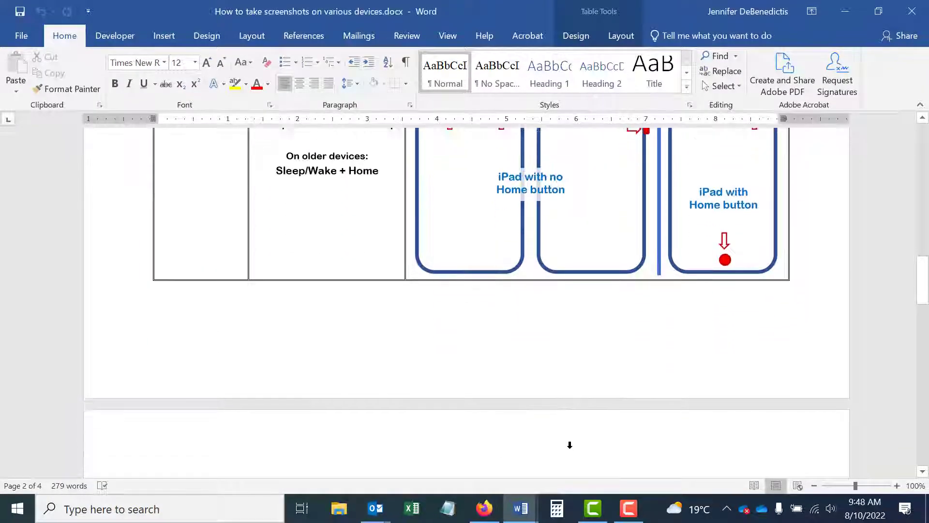
scroll(570, 448, down, 7)
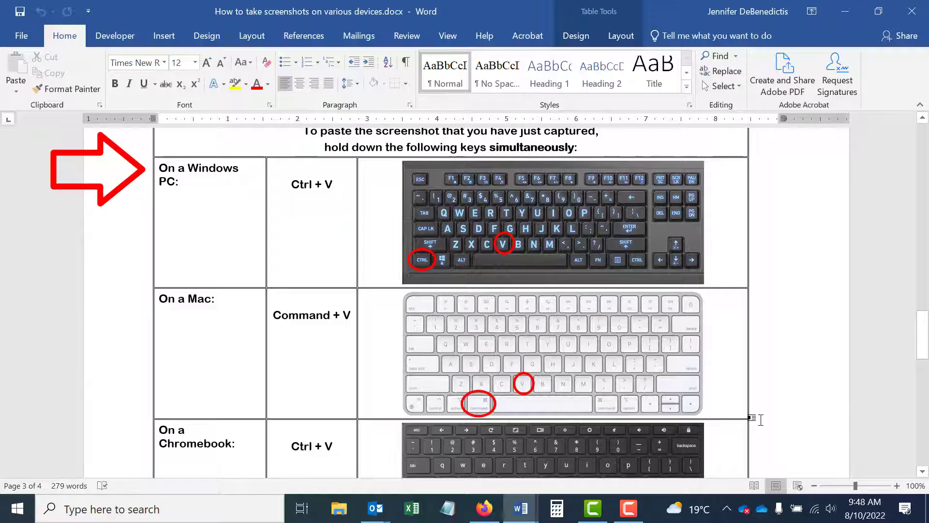
scroll(760, 419, down, 1)
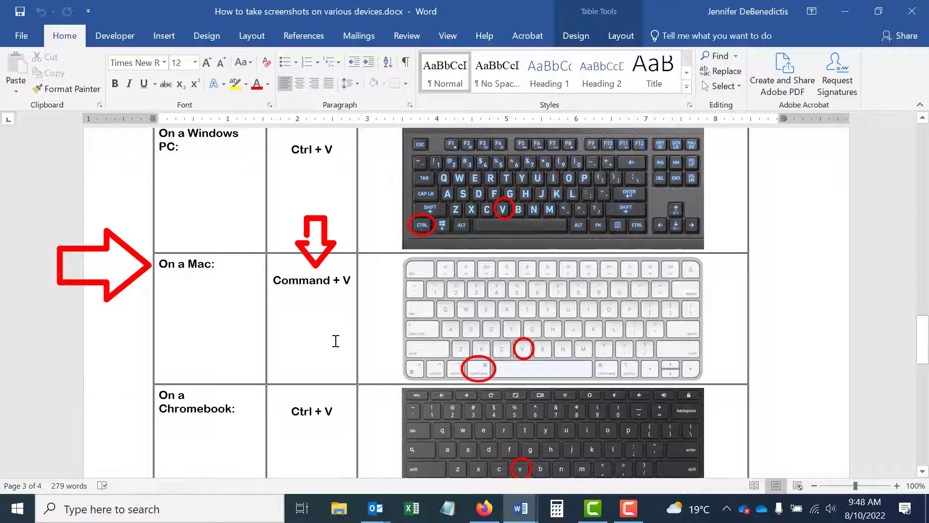
scroll(728, 349, down, 10)
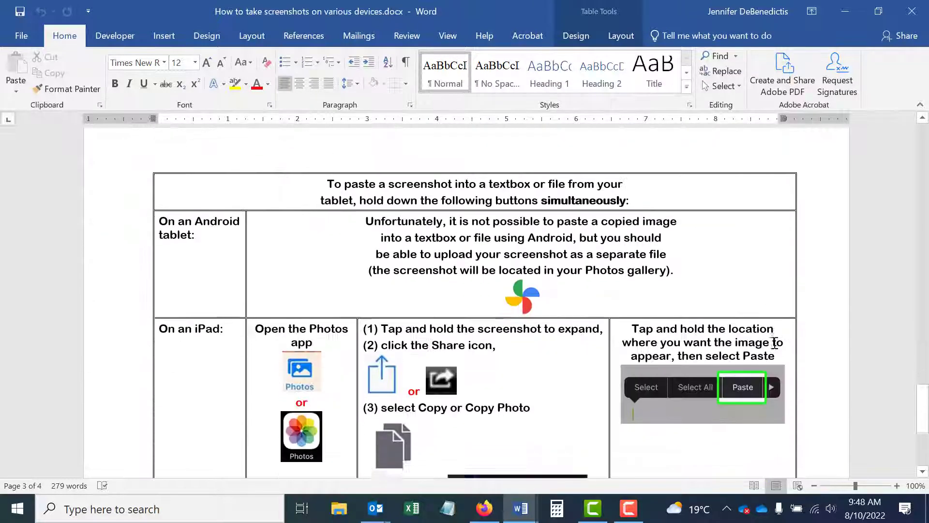
scroll(794, 343, down, 1)
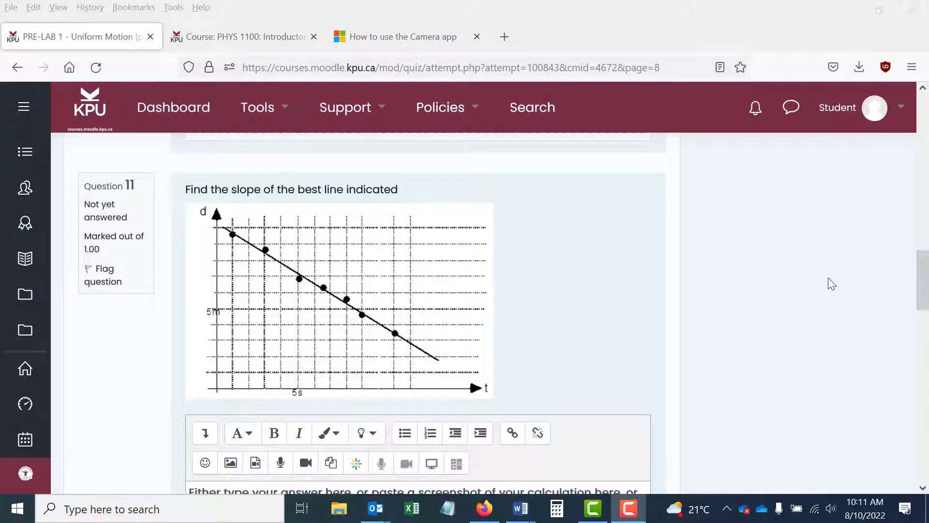
- Place the cursor below the prompt in Question 11's answer box and open the Windows Camera app
scroll(828, 278, down, 5)
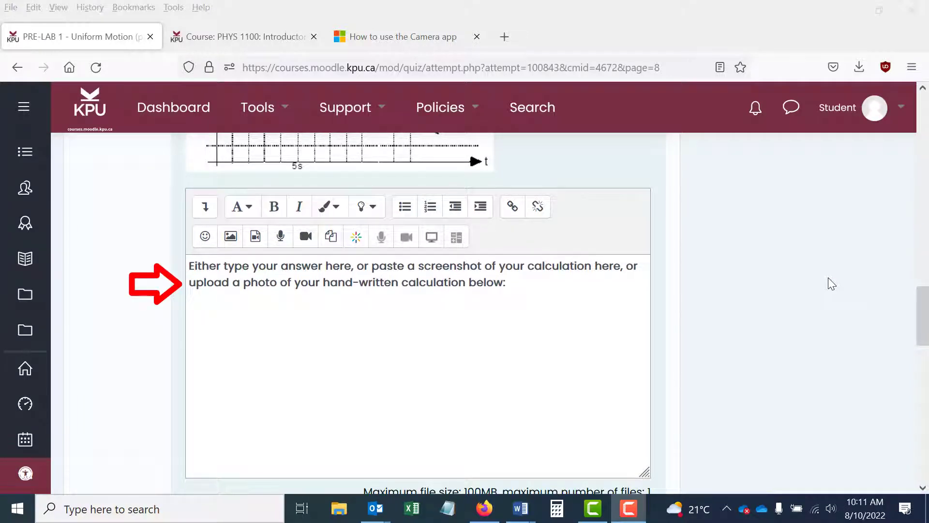
click(213, 306)
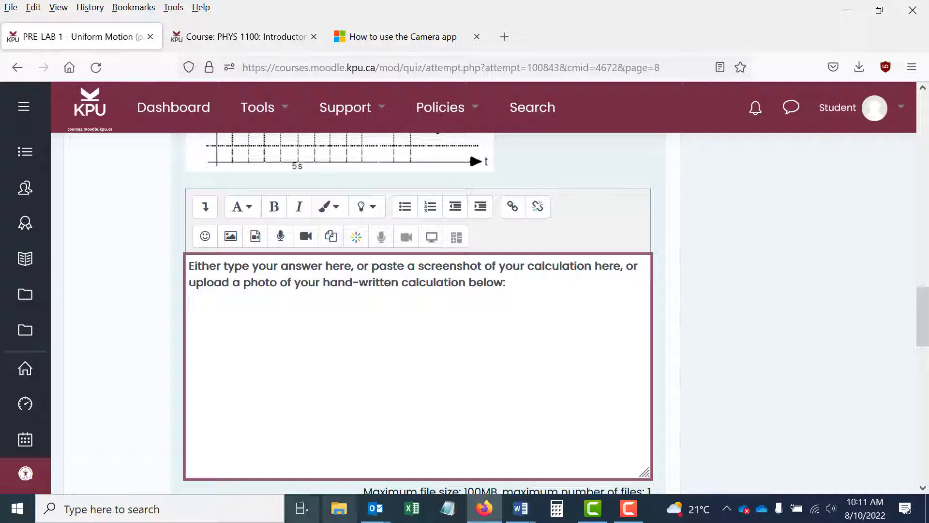
click(182, 504)
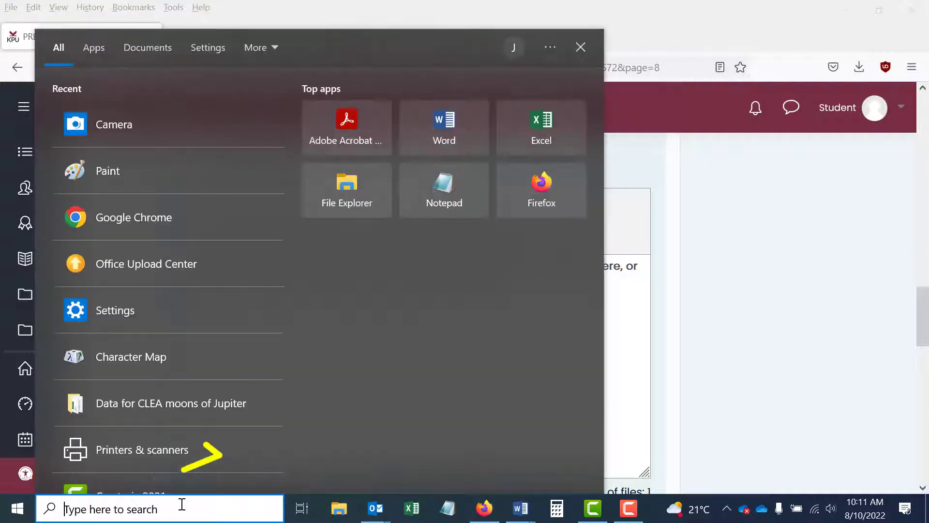
text(camera)
key(Return)
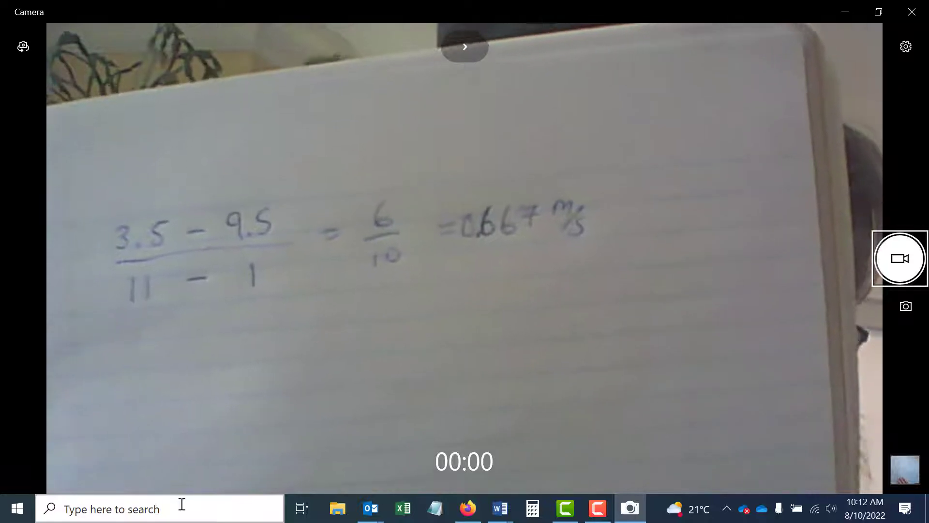
- Capture the handwritten slope calculation from the camera view as a rectangular screenshot and paste it into Question 11's answer box in Firefox
key(super+shift+s)
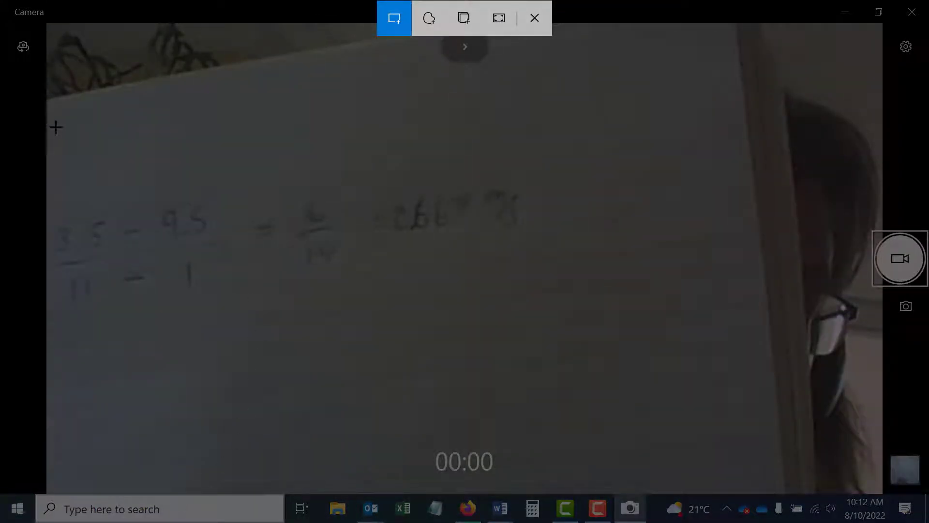
drag(47, 127, 596, 355)
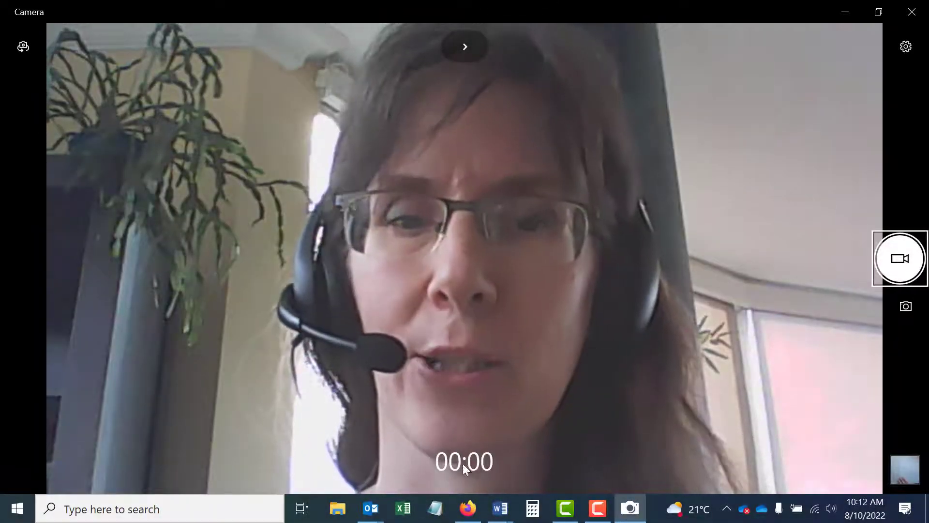
click(468, 508)
click(231, 310)
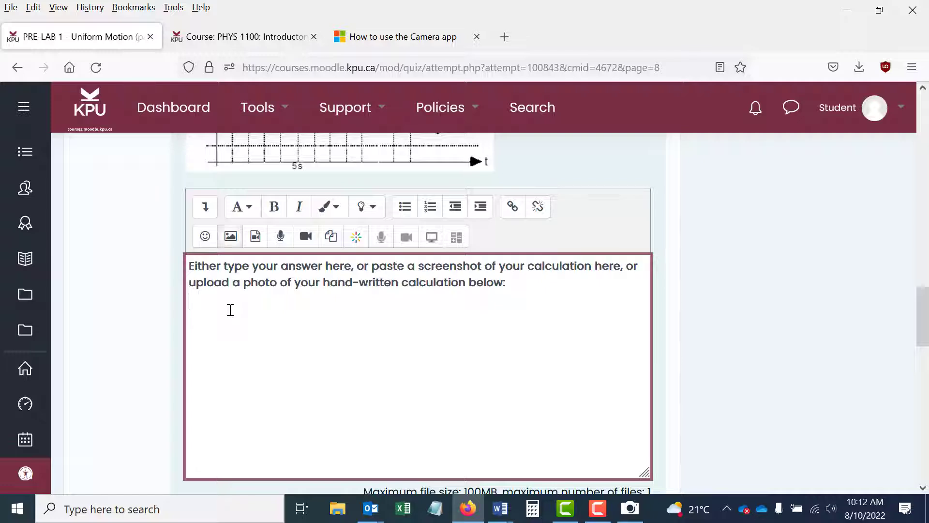
key(ctrl+v)
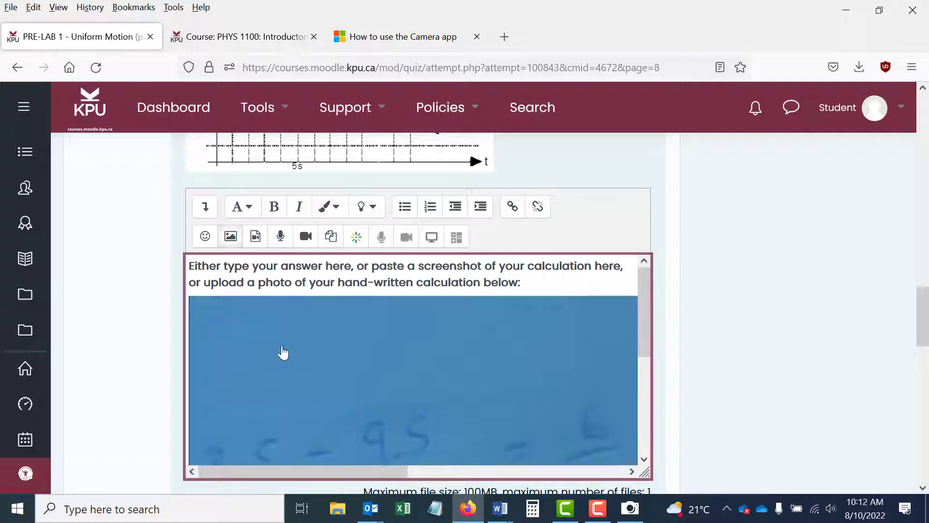
click(131, 293)
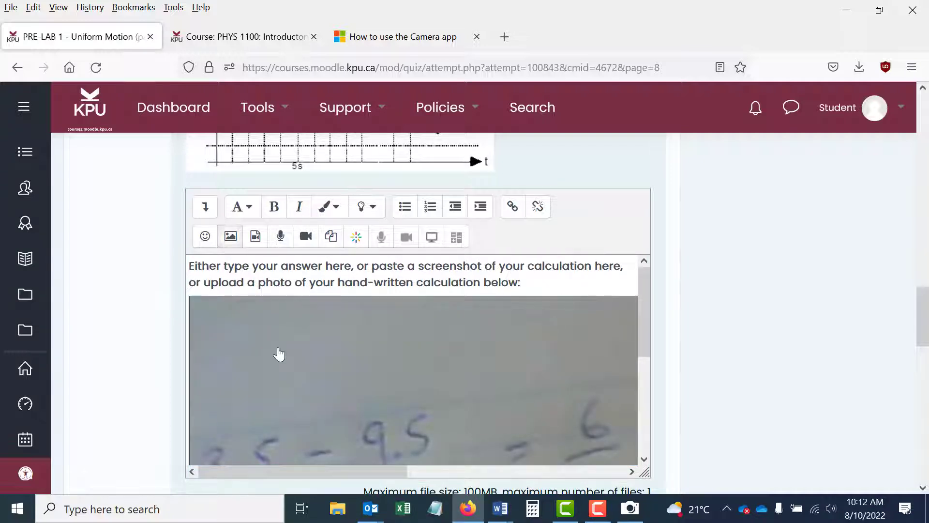
scroll(346, 394, down, 3)
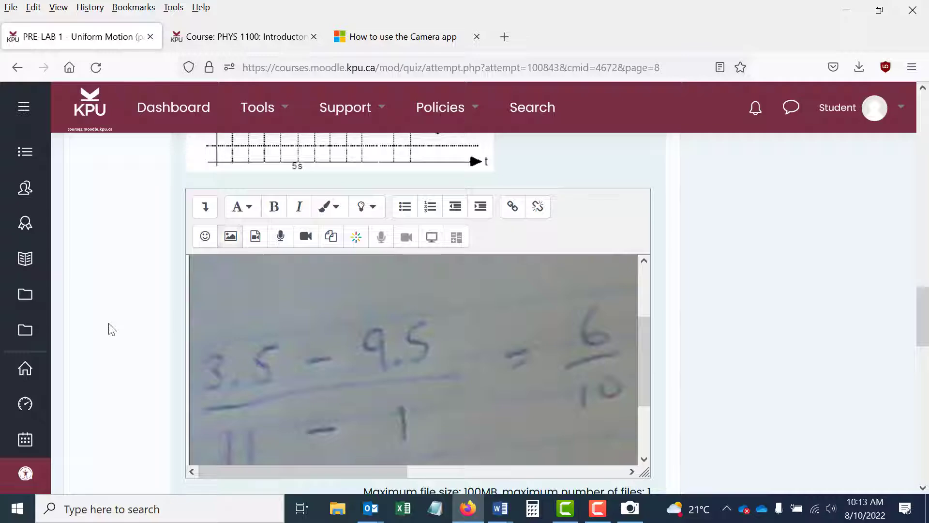
scroll(113, 329, down, 5)
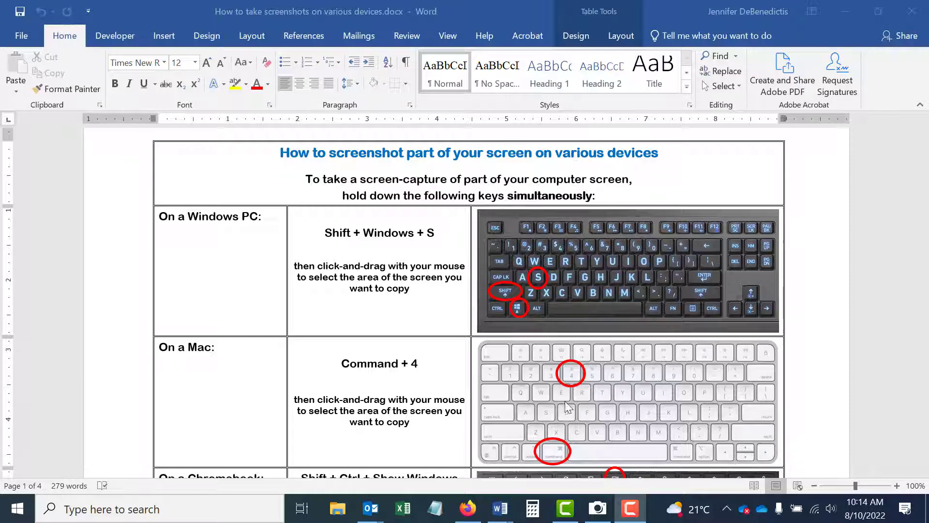
- Switch to the PHYS 1100 course page in Firefox and locate the Quick-Reference document on screenshots under Lab Schedule / Hand-outs
click(467, 508)
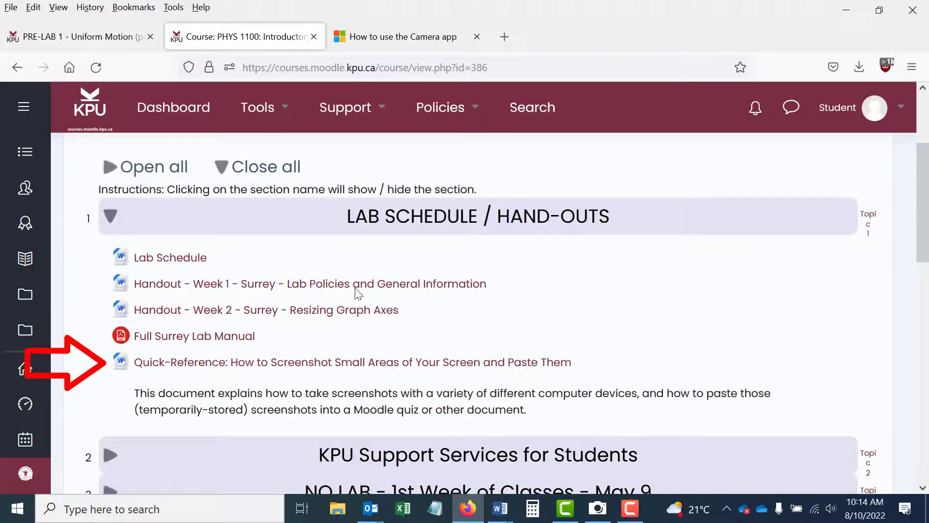